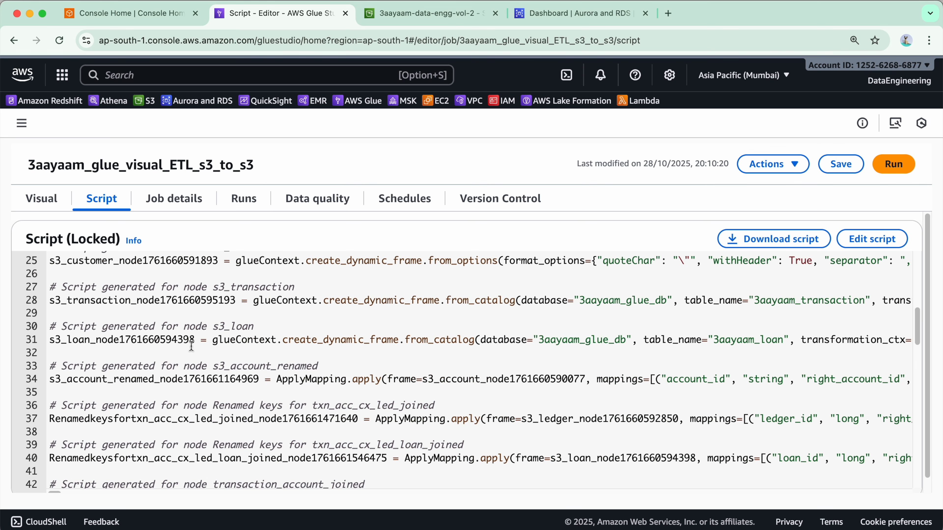
# Step: Examine the generated script's sensitive-data detection code, including classified_map and the maskDf function, through to the final job commit
pyautogui.scroll(2, 152, 353)
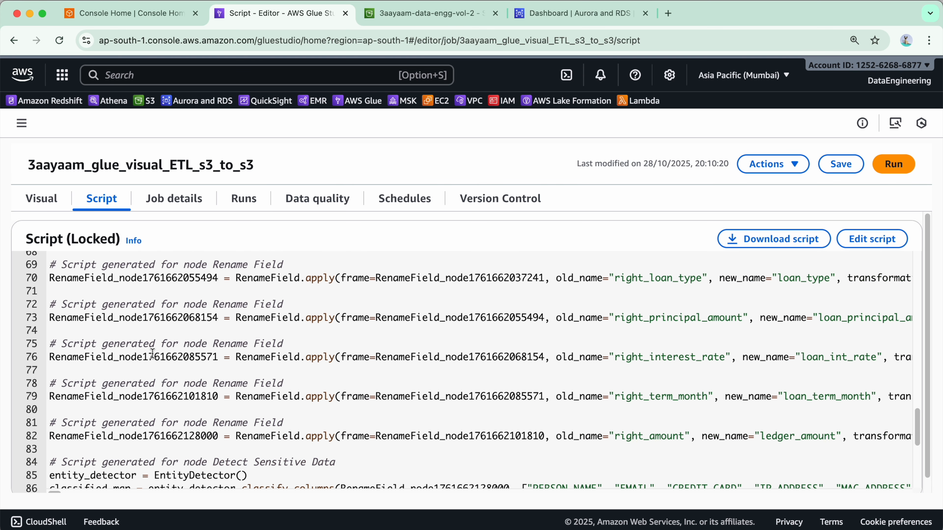
pyautogui.scroll(-6, 152, 353)
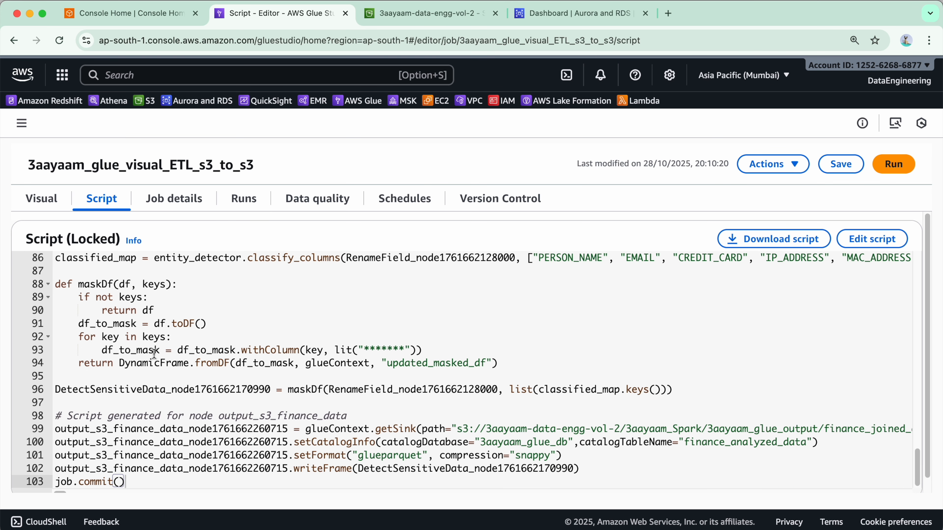
pyautogui.scroll(8, 154, 353)
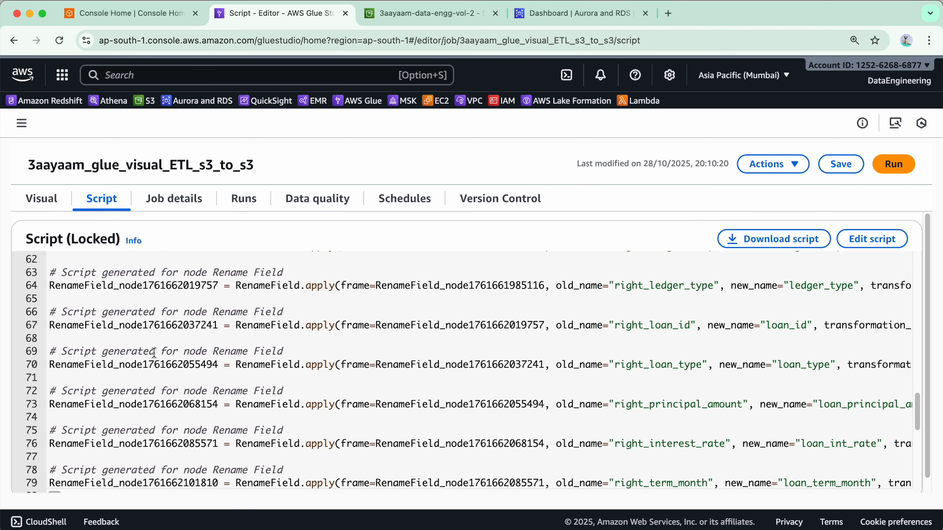
pyautogui.scroll(-8, 154, 350)
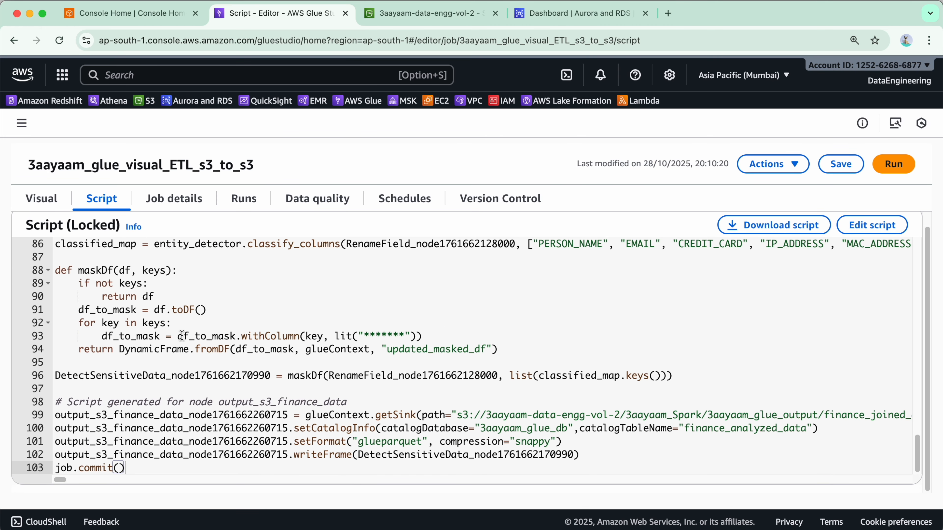
pyautogui.scroll(1, 274, 312)
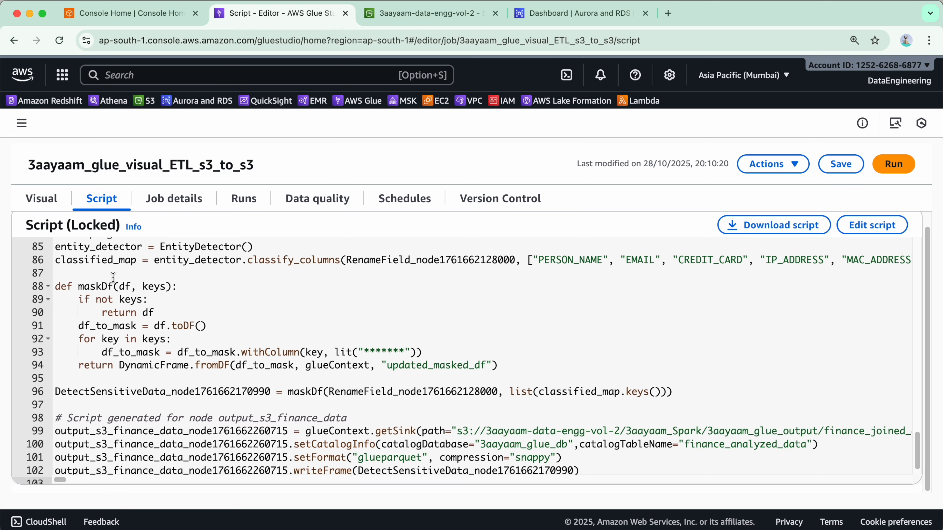
pyautogui.moveTo(55, 262); pyautogui.dragTo(137, 263)
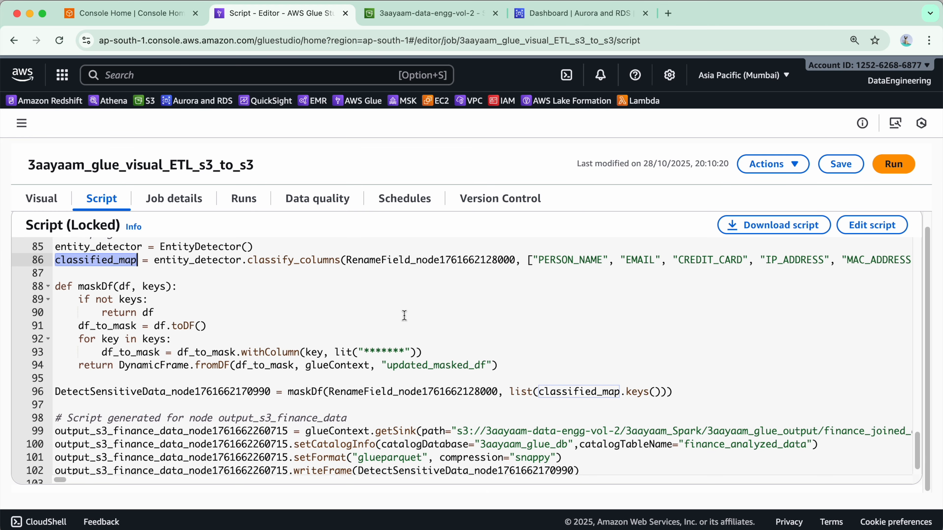
pyautogui.scroll(-1, 414, 301)
pyautogui.scroll(2, 542, 327)
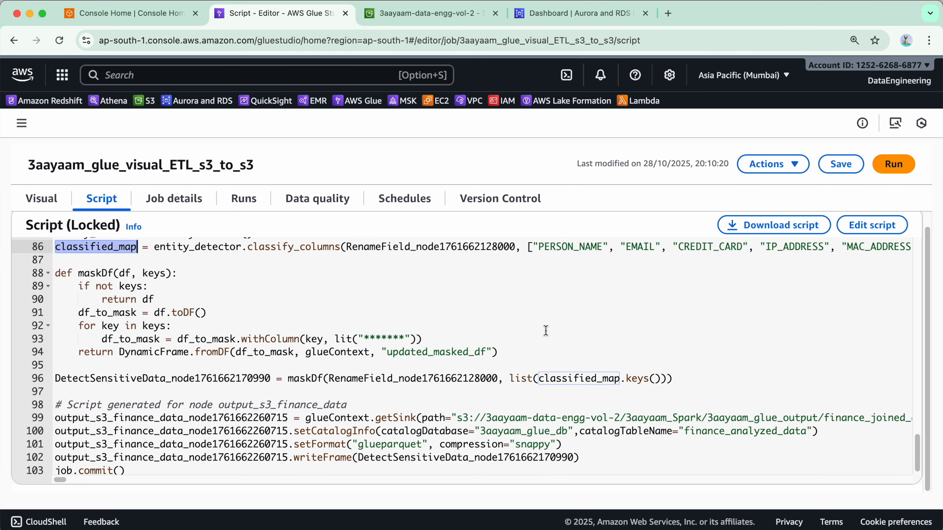
# Step: Delete the Detect Sensitive Data transform from the job graph and collapse the data preview to check the S3 target's connection
pyautogui.click(45, 210)
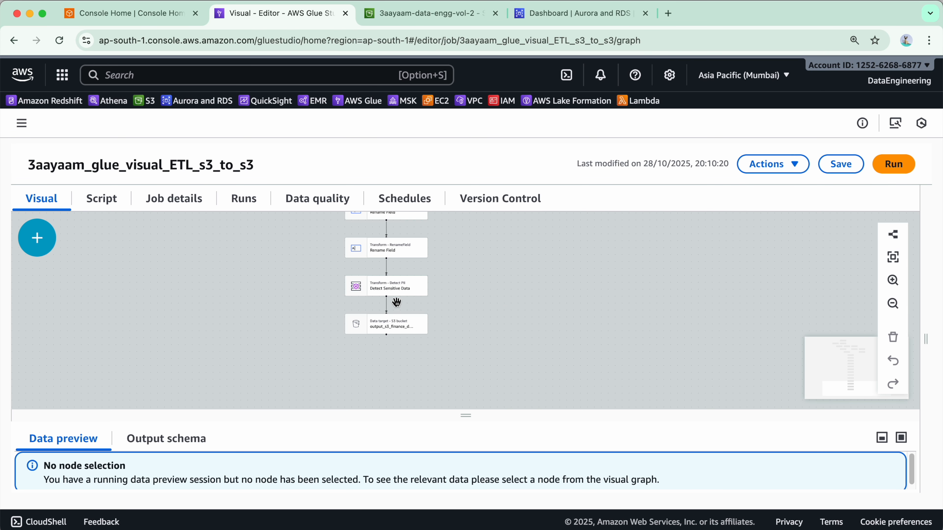
pyautogui.click(395, 297)
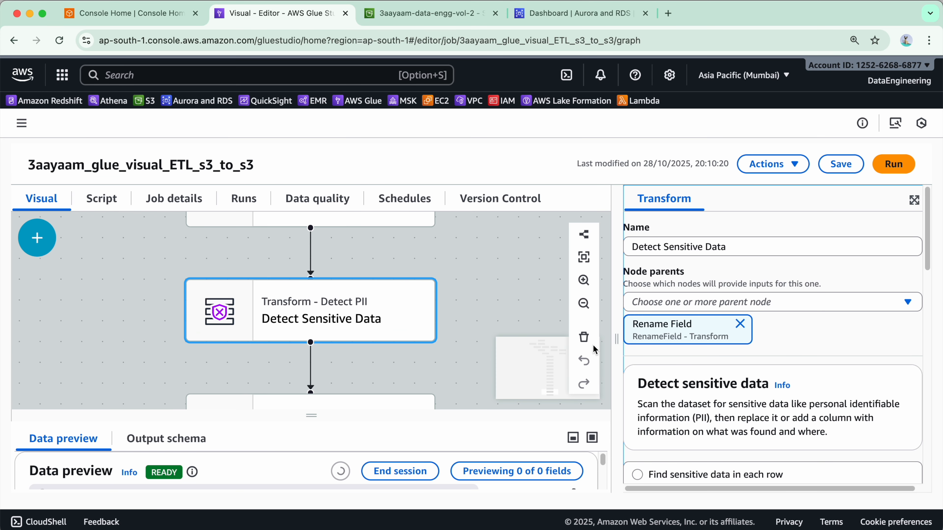
pyautogui.click(587, 340)
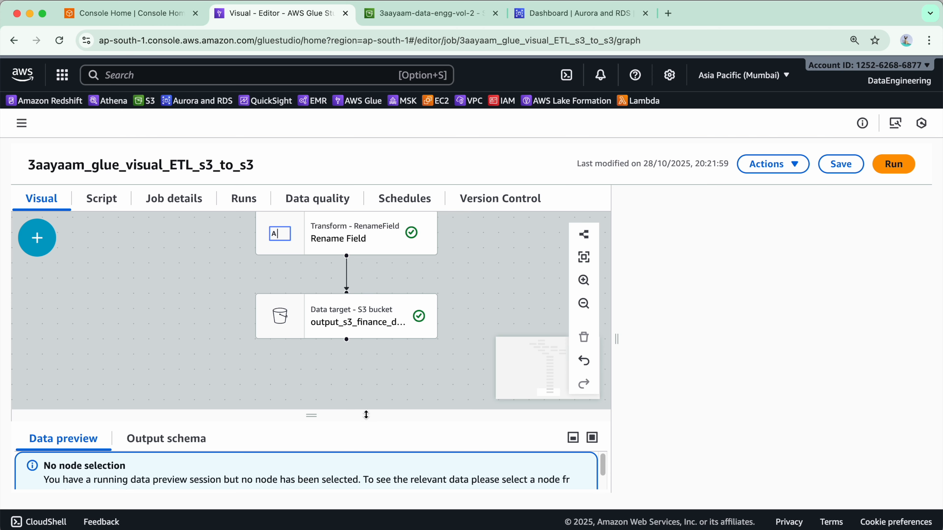
pyautogui.moveTo(312, 416); pyautogui.dragTo(309, 500)
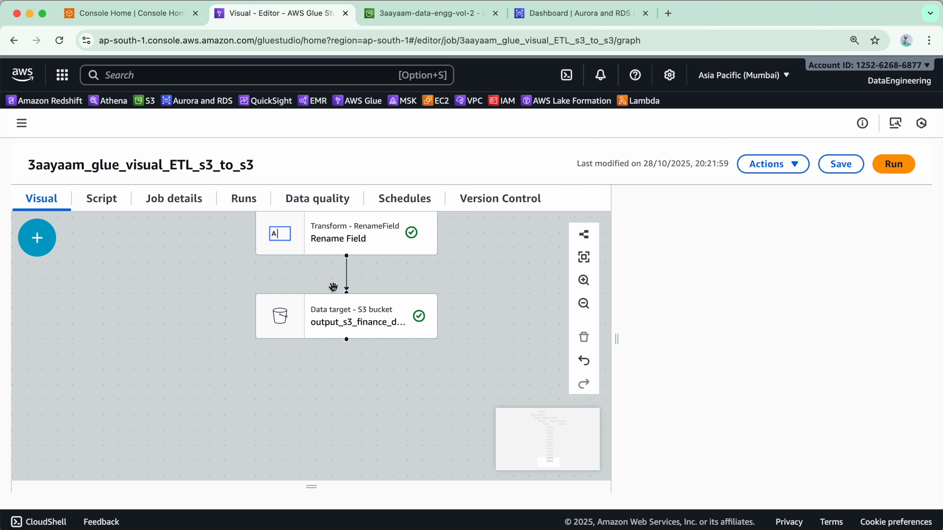
pyautogui.click(297, 319)
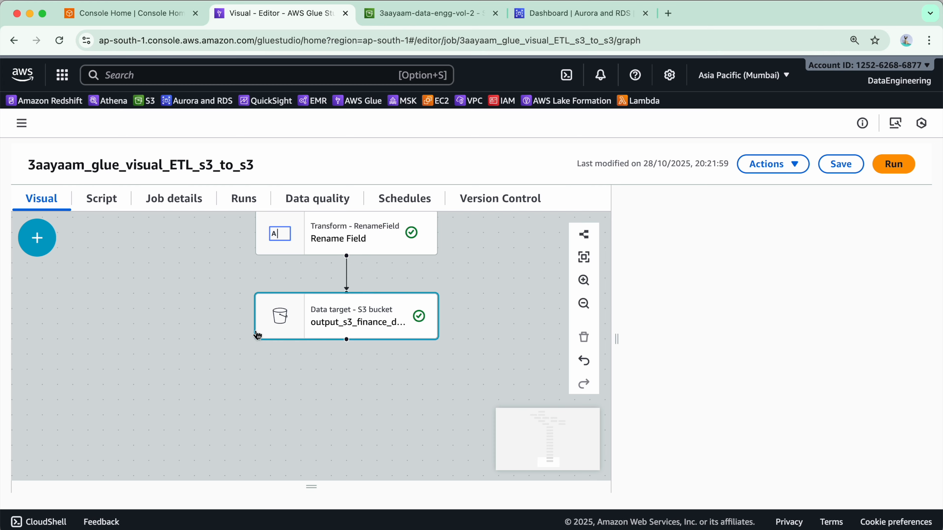
# Step: Check the end of the regenerated script, and look through the job details such as Glue version and worker type
pyautogui.click(98, 199)
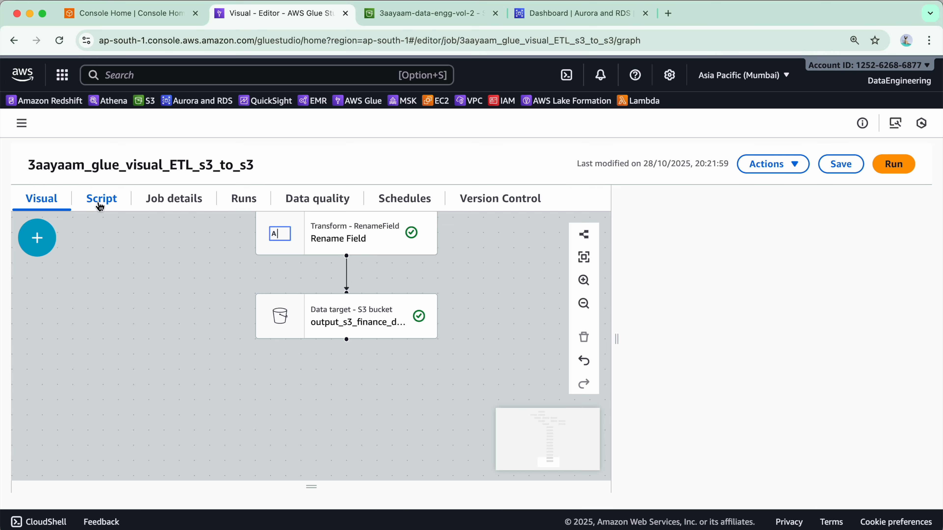
pyautogui.scroll(-10, 279, 354)
pyautogui.scroll(-10, 279, 353)
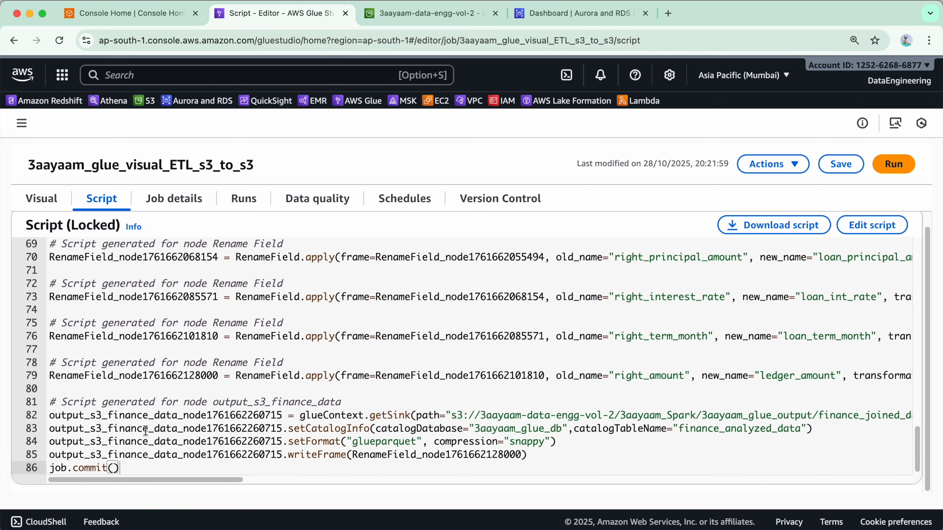
pyautogui.click(163, 210)
pyautogui.scroll(-10, 275, 250)
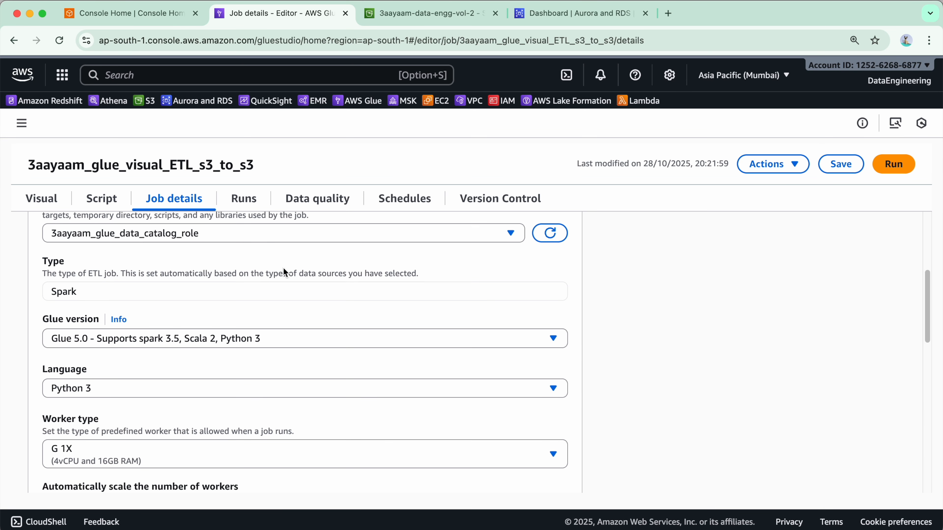
# Step: Open the job's run history and enlarge the failed run's details to read its error and execution information
pyautogui.click(252, 202)
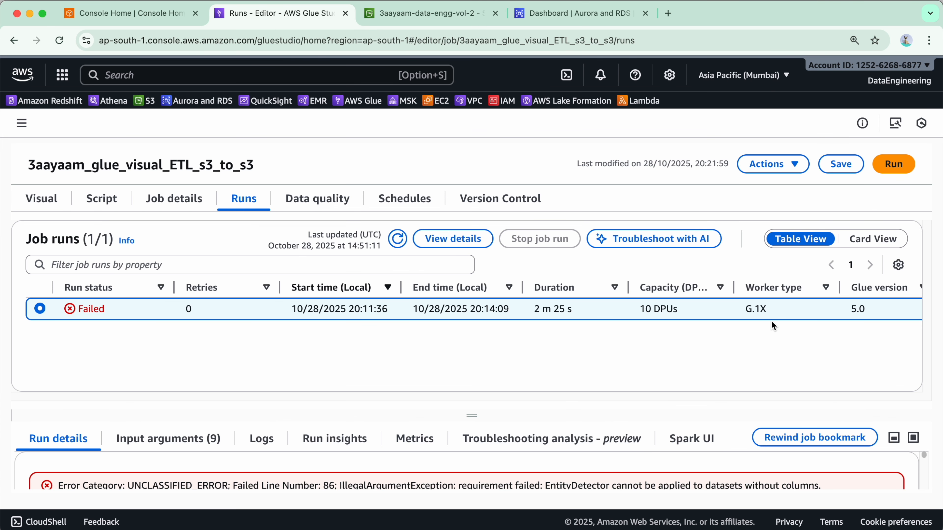
pyautogui.moveTo(471, 412); pyautogui.dragTo(472, 392)
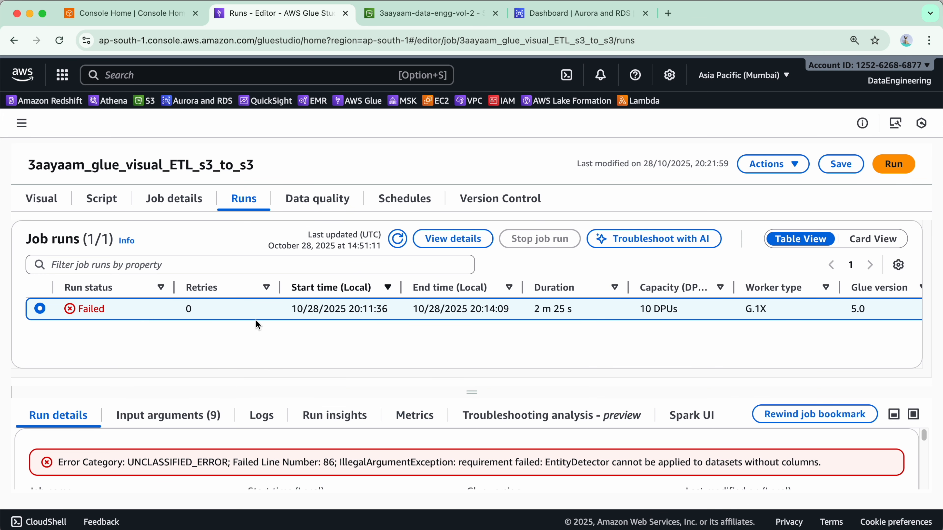
pyautogui.moveTo(475, 392); pyautogui.dragTo(471, 285)
pyautogui.scroll(-5, 262, 394)
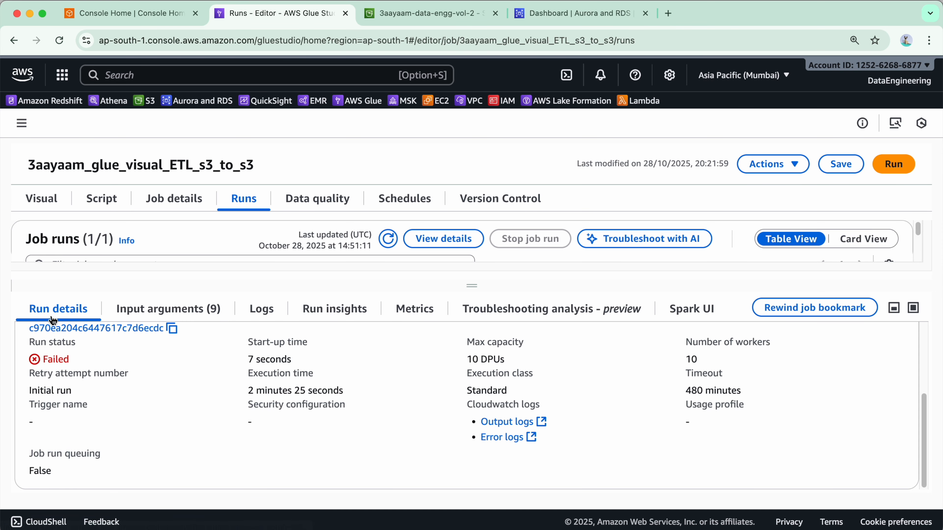
# Step: Open the failed run's output logs in CloudWatch and view its log stream
pyautogui.click(514, 422)
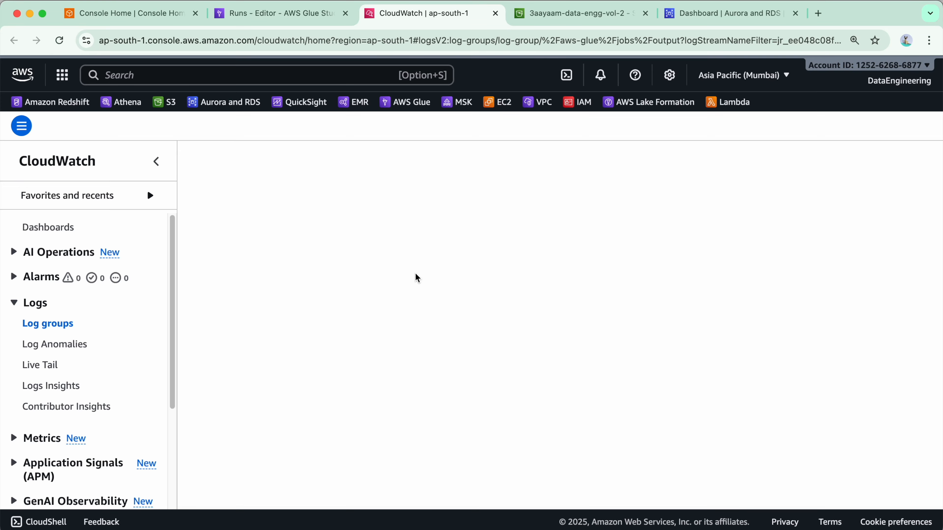
pyautogui.scroll(-1, 326, 211)
pyautogui.scroll(-3, 316, 303)
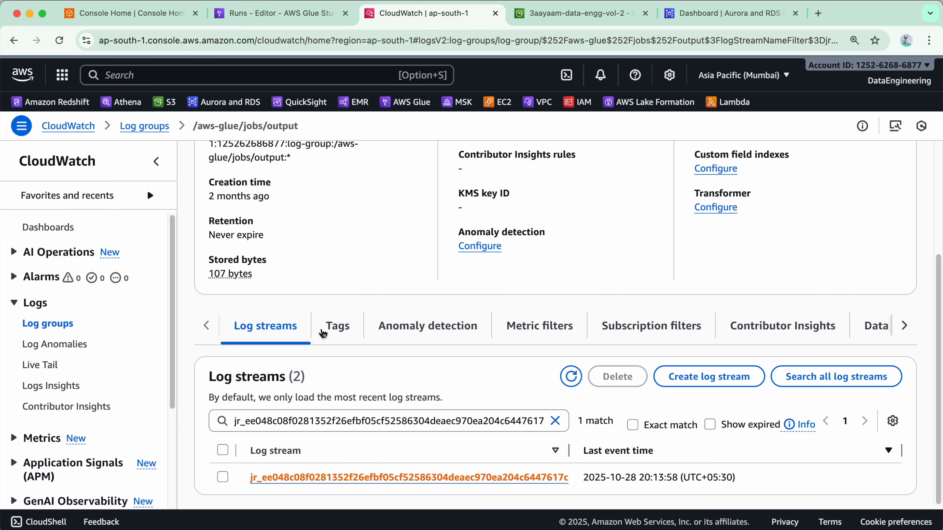
pyautogui.click(373, 476)
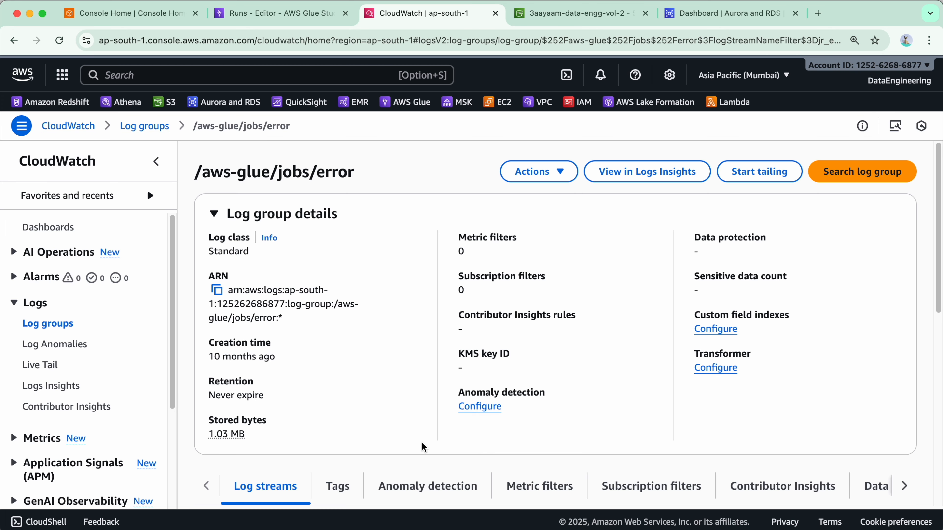
# Step: Open a log stream from the run's error log group, look through its events, and close CloudWatch
pyautogui.scroll(-6, 423, 446)
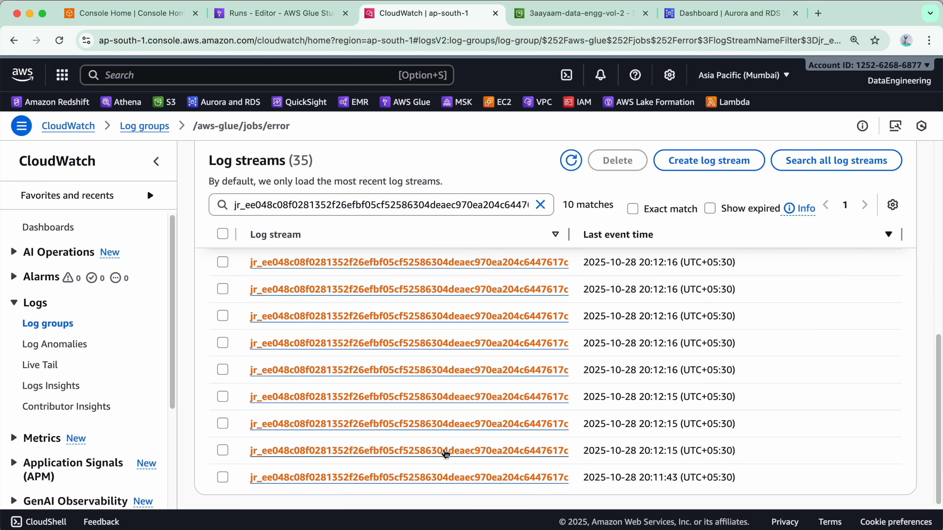
pyautogui.click(416, 456)
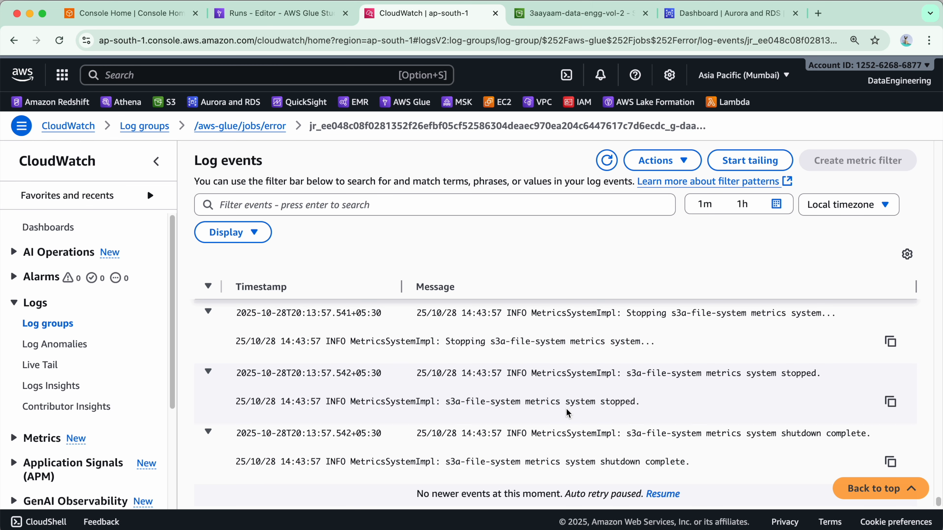
pyautogui.scroll(20, 567, 413)
pyautogui.scroll(5, 569, 413)
pyautogui.press('super+w')
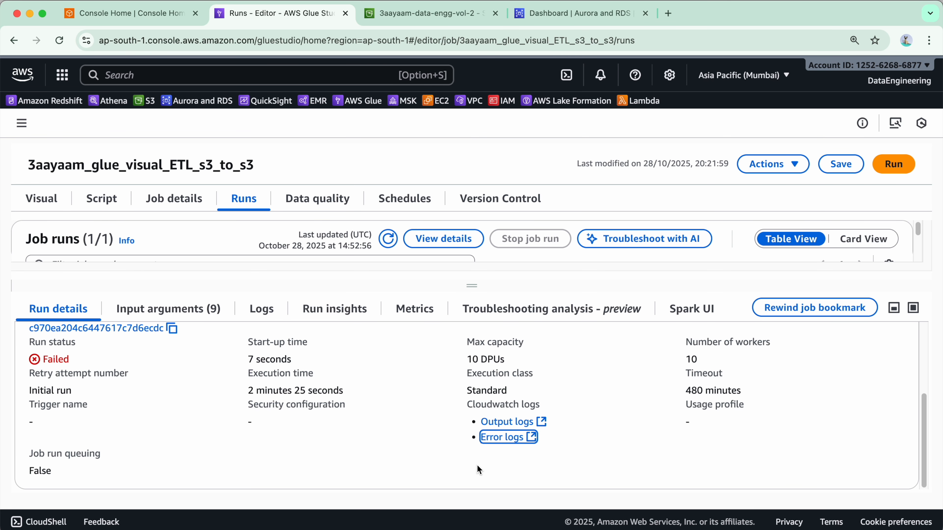
# Step: Review the input arguments of the failed job run
pyautogui.scroll(3, 371, 394)
pyautogui.click(195, 309)
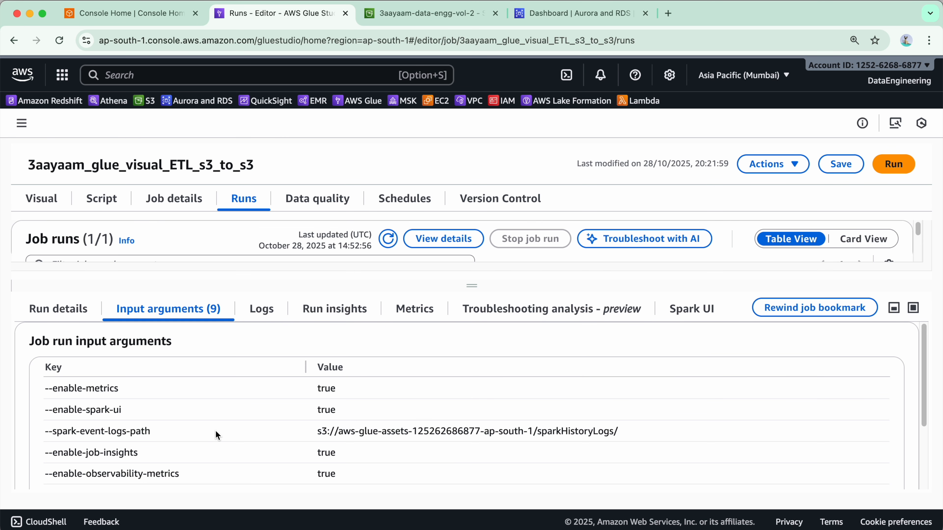
pyautogui.scroll(-3, 213, 427)
pyautogui.scroll(3, 214, 427)
# Step: Look through the run's driver logs and its driver and executor log streams in CloudWatch, and return to the job run
pyautogui.click(259, 319)
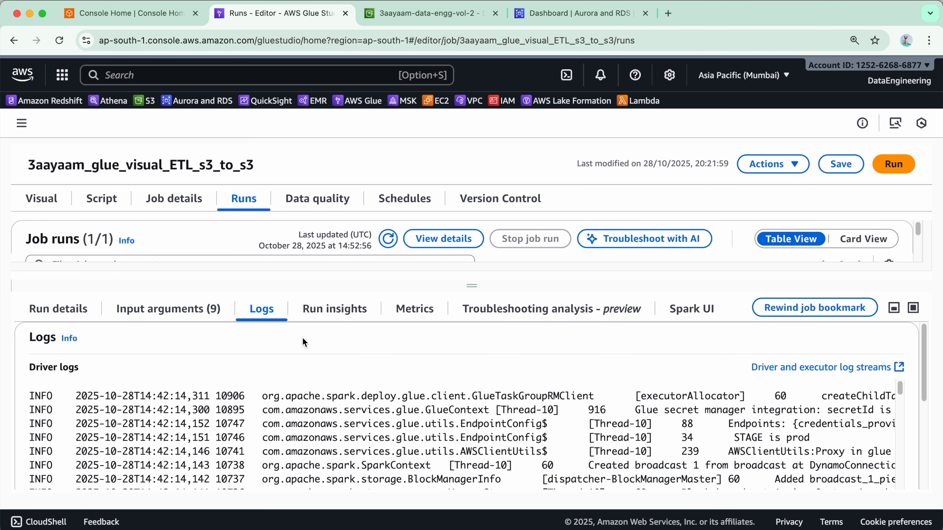
pyautogui.scroll(-5, 485, 416)
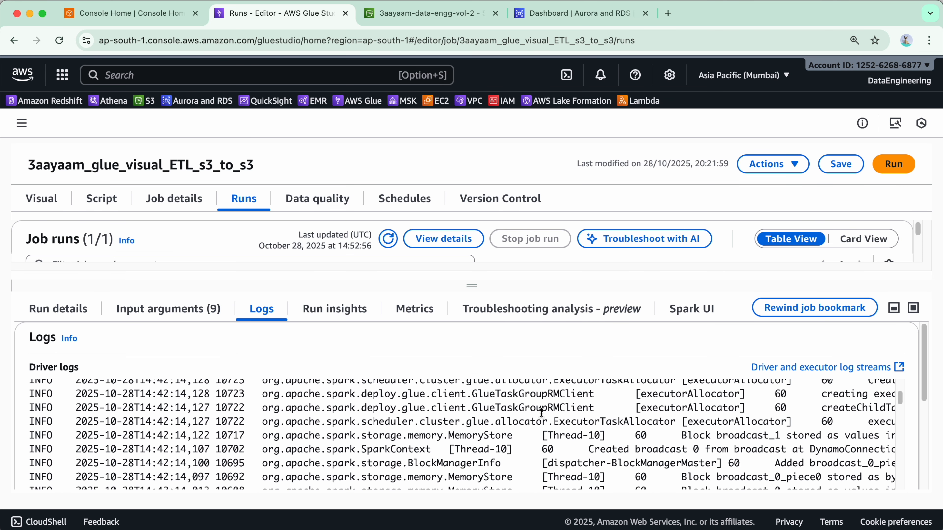
pyautogui.scroll(-5, 541, 412)
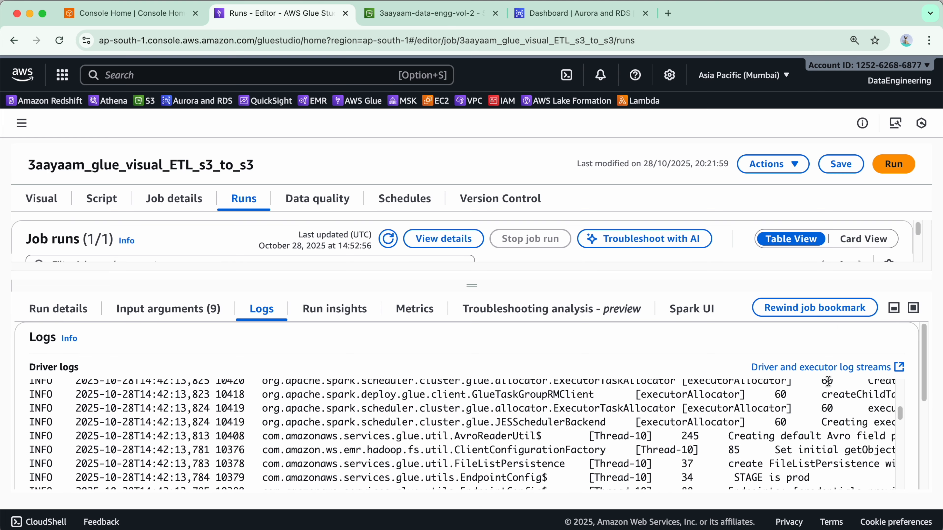
pyautogui.click(857, 367)
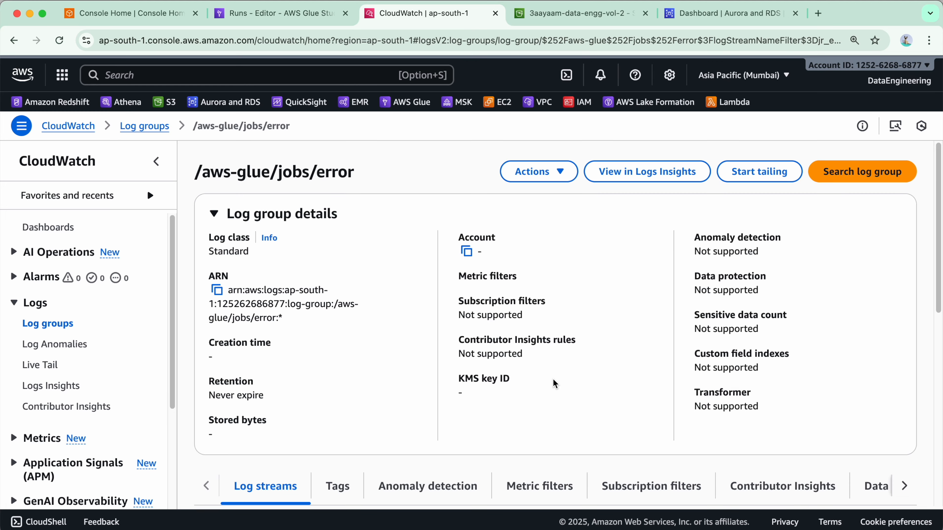
pyautogui.scroll(-10, 564, 375)
pyautogui.scroll(-1, 576, 365)
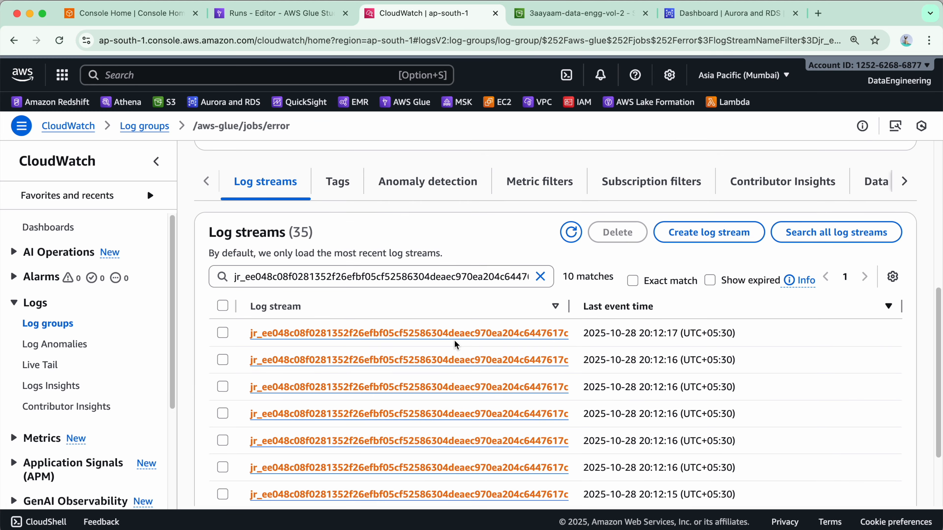
pyautogui.scroll(10, 456, 346)
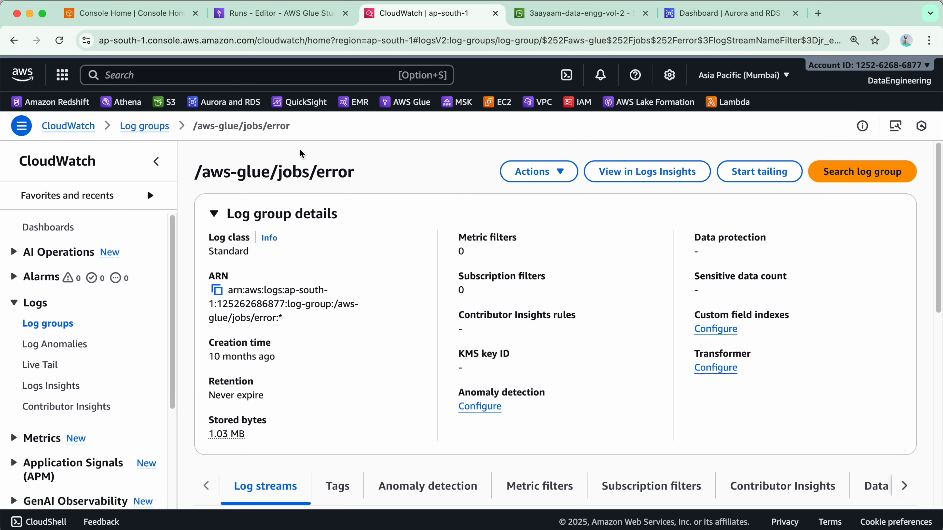
pyautogui.click(493, 14)
# Step: Check the run insights, and view the run's metrics in an enlarged pane, inspecting the chart of data shuffle across executors
pyautogui.click(356, 311)
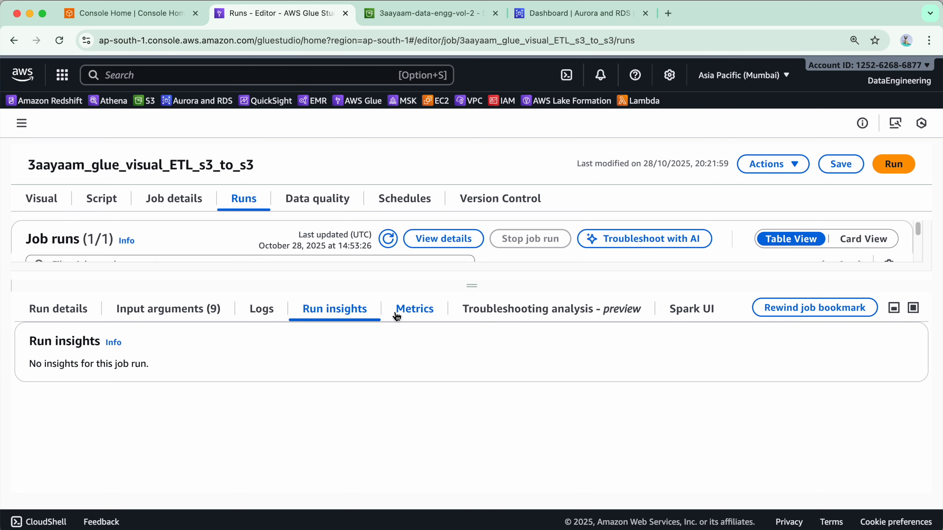
pyautogui.click(410, 309)
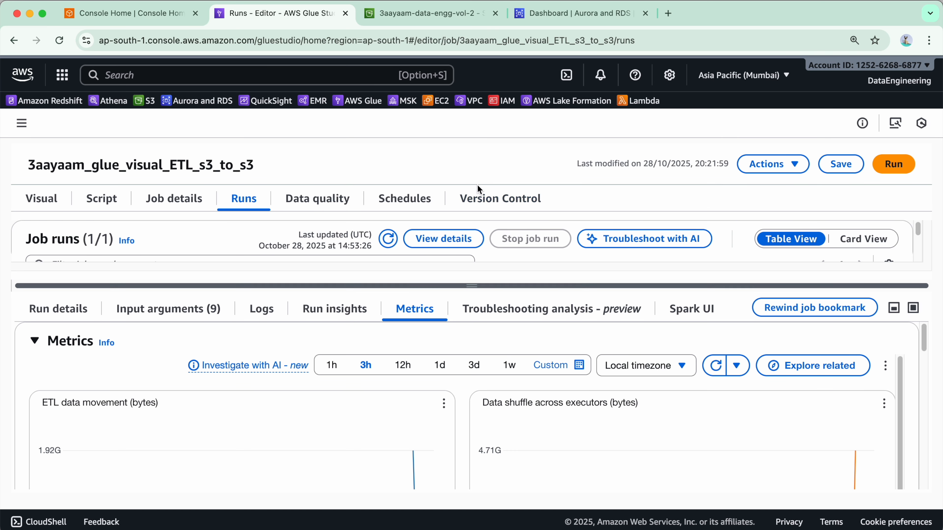
pyautogui.click(913, 308)
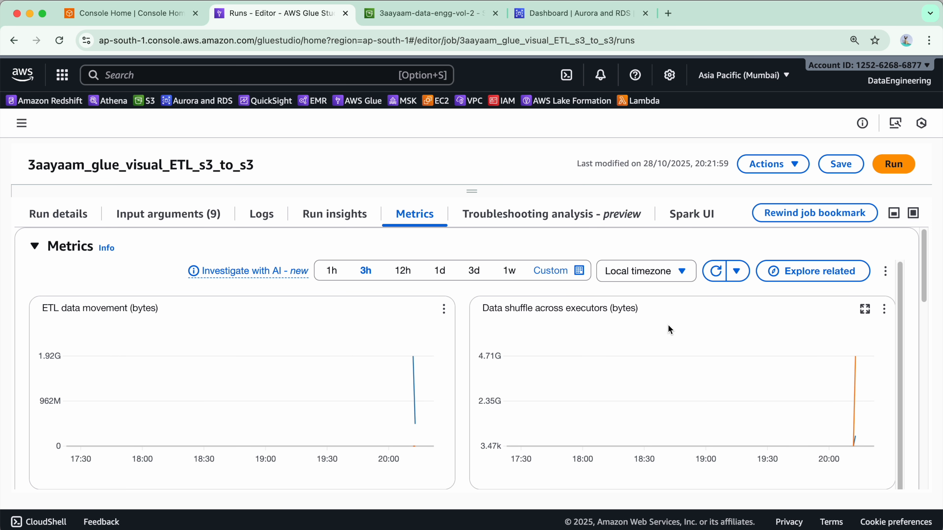
pyautogui.moveTo(822, 358)
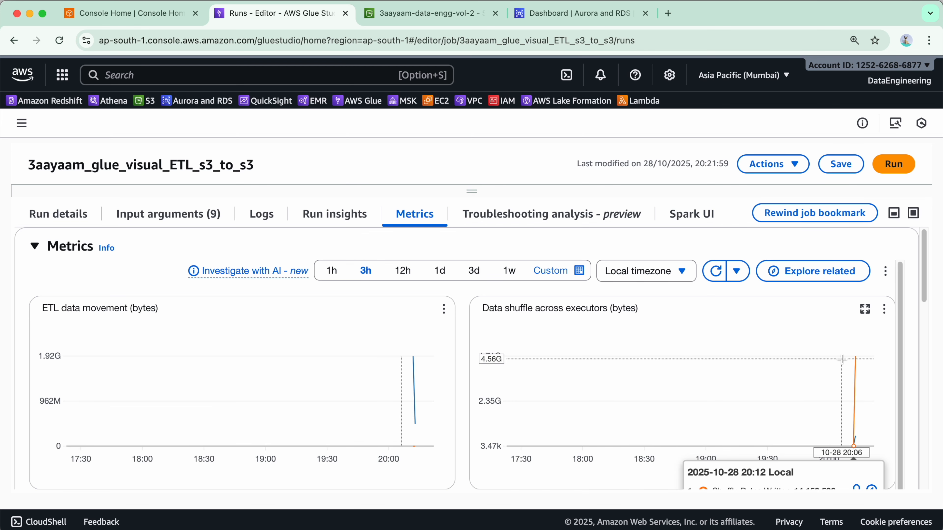
# Step: Examine the failed run's metric charts for memory profile, CPU load, job execution, worker utilization and data skewness
pyautogui.scroll(-6, 386, 371)
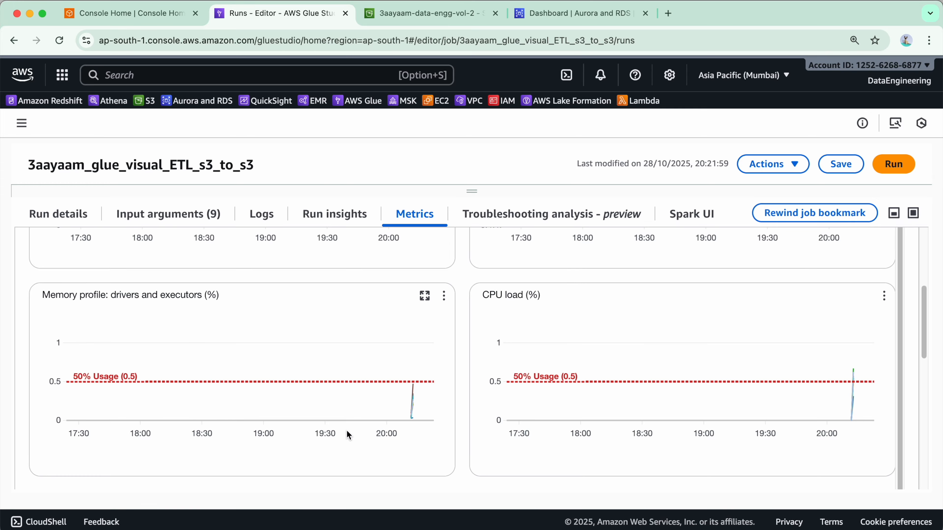
pyautogui.moveTo(360, 419)
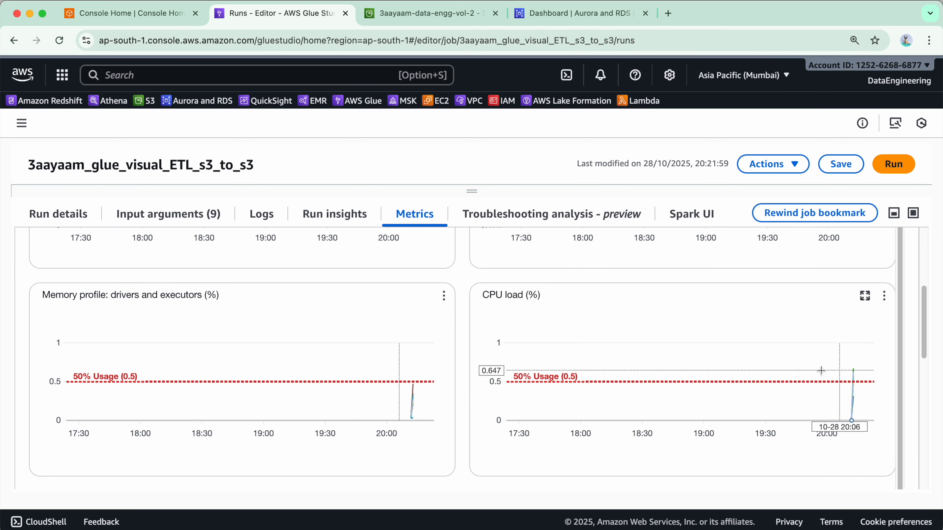
pyautogui.scroll(-1, 155, 386)
pyautogui.scroll(-5, 155, 386)
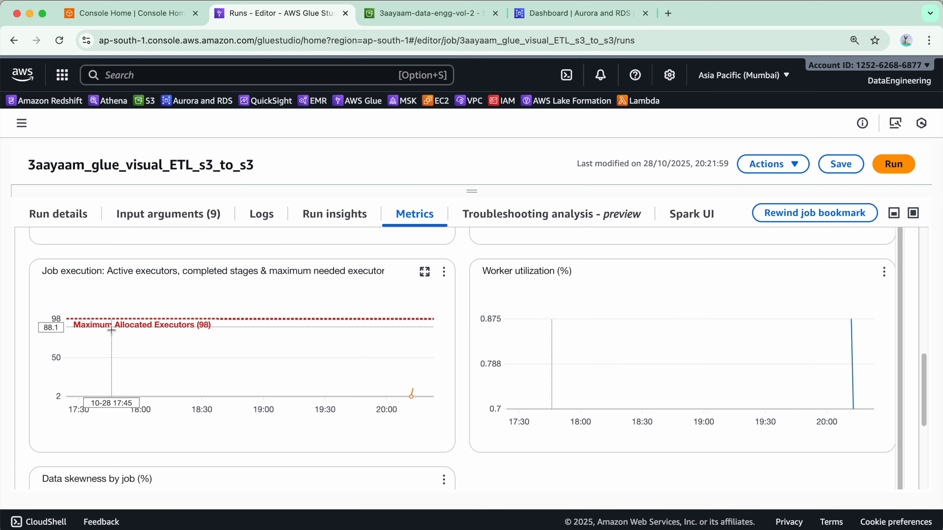
pyautogui.moveTo(141, 320)
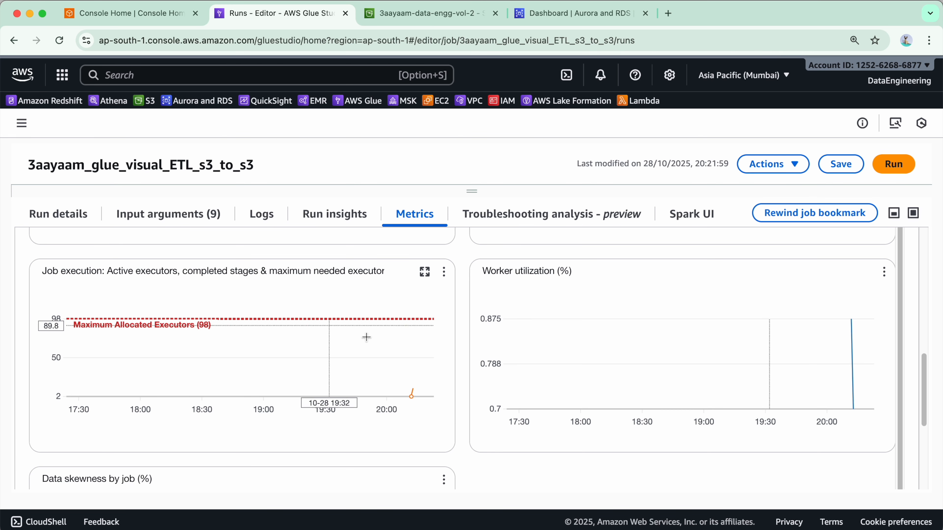
pyautogui.moveTo(414, 392)
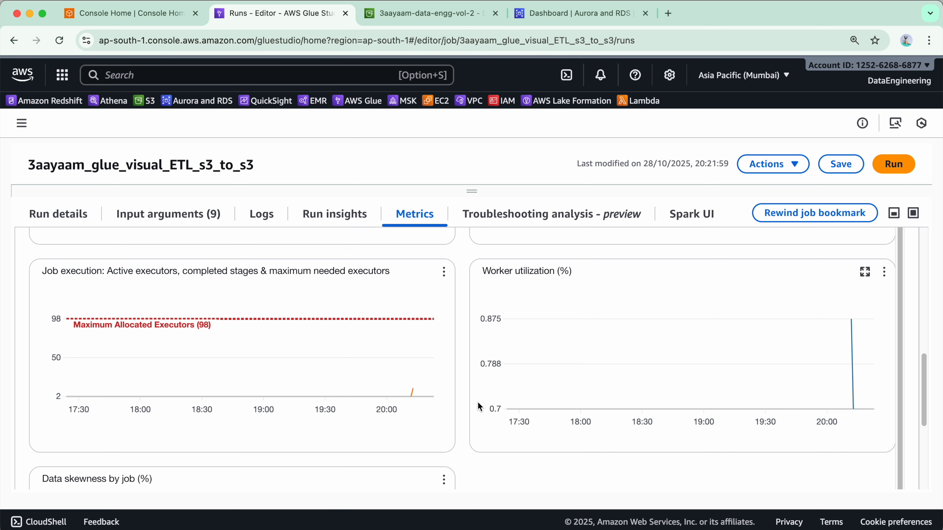
pyautogui.moveTo(841, 342)
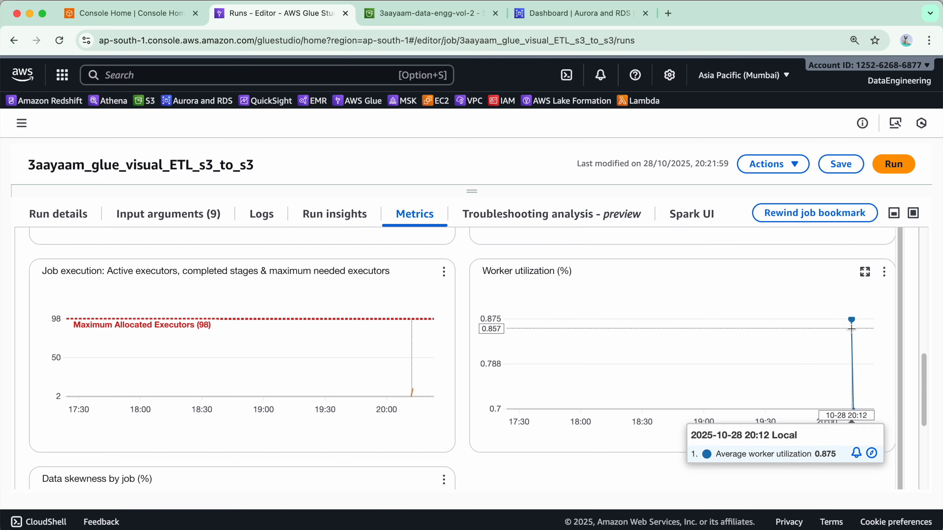
pyautogui.scroll(-5, 479, 459)
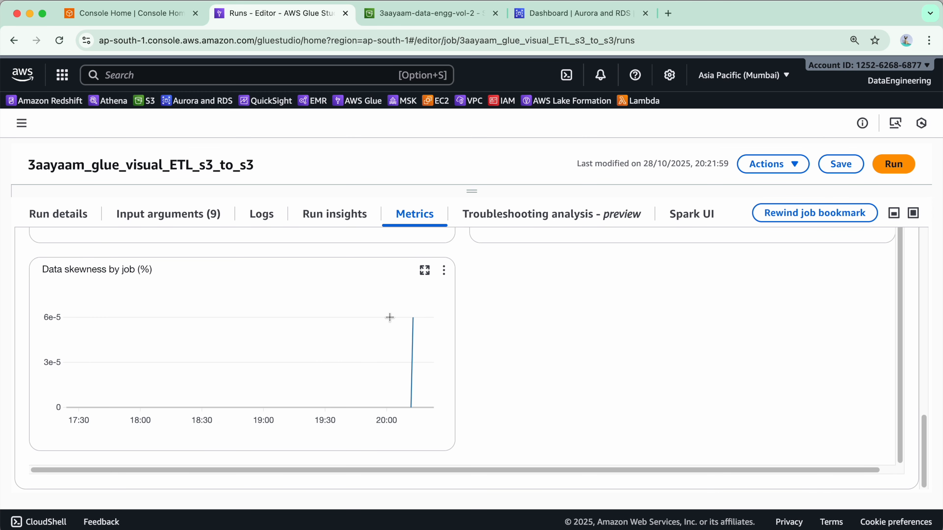
pyautogui.moveTo(418, 317)
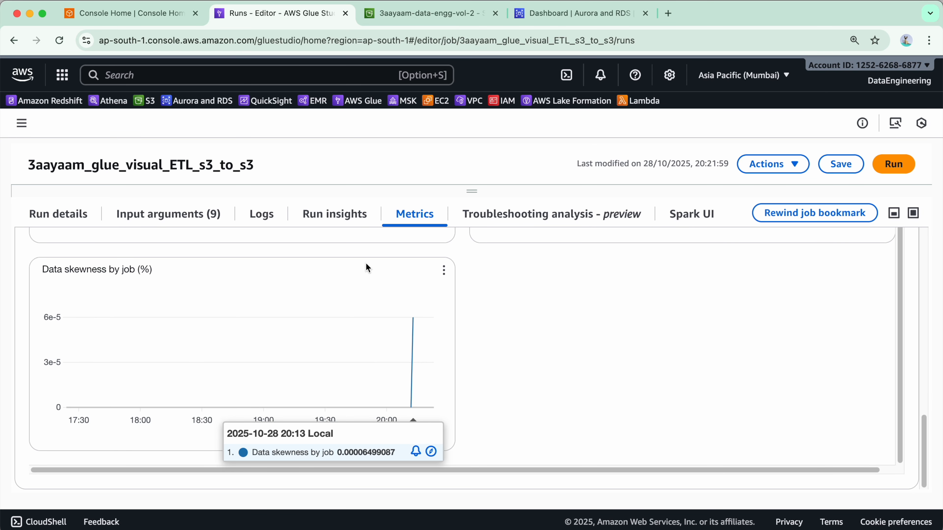
# Step: Check the run's troubleshooting analysis, and review the event timeline and completed jobs in its Spark UI
pyautogui.click(527, 216)
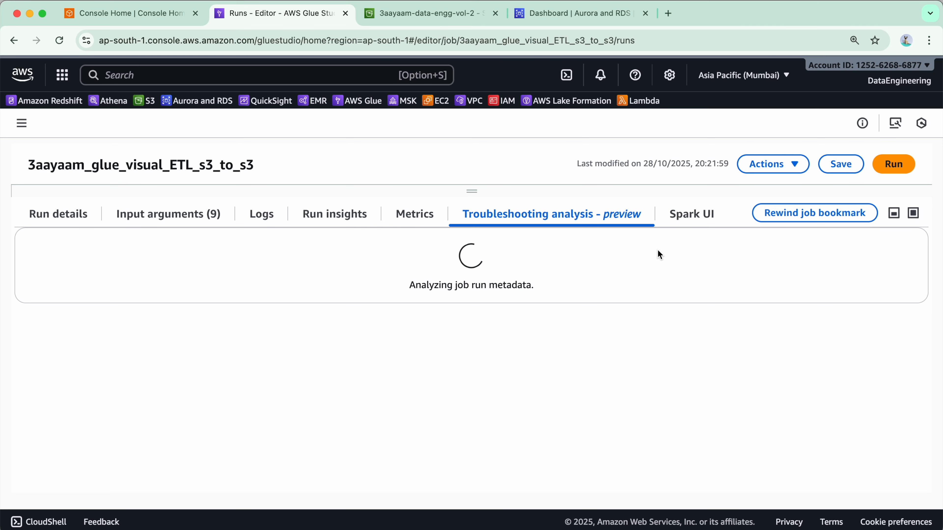
pyautogui.click(691, 214)
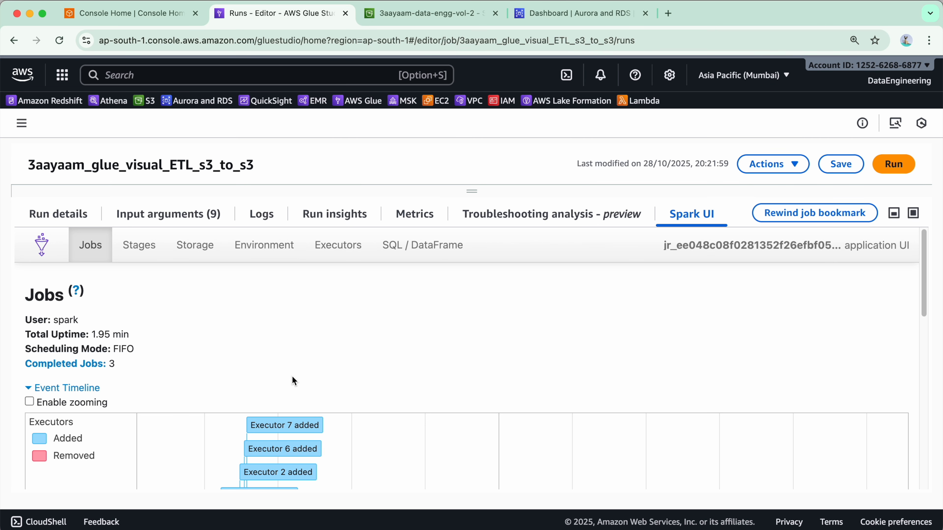
pyautogui.scroll(-3, 423, 353)
pyautogui.scroll(-10, 423, 353)
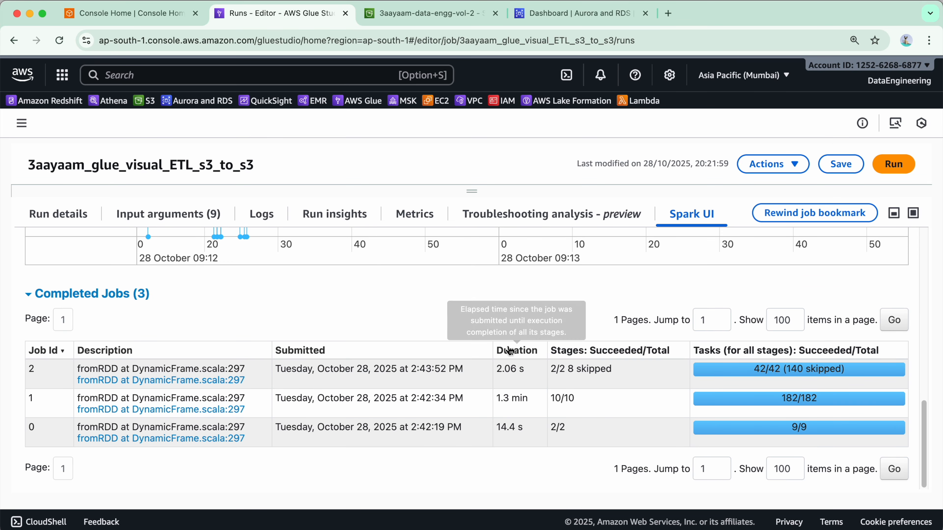
pyautogui.scroll(1, 509, 350)
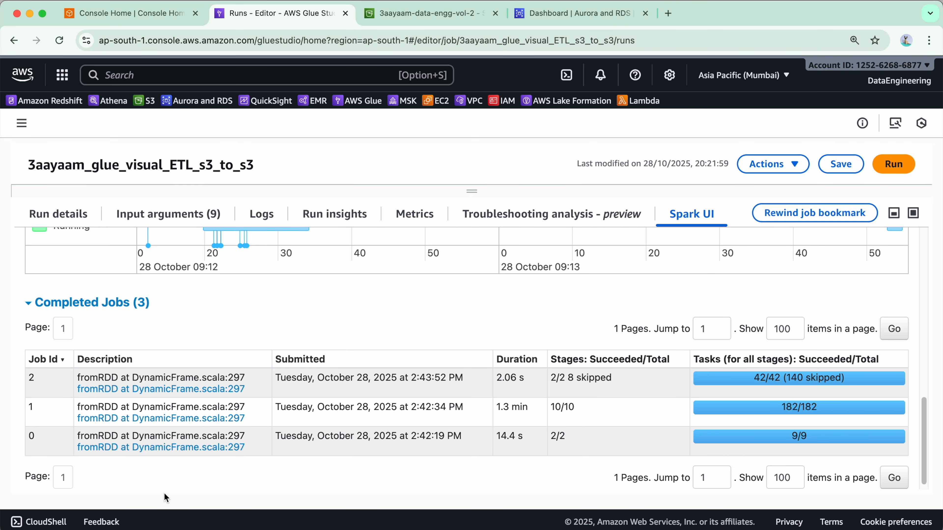
pyautogui.scroll(10, 201, 315)
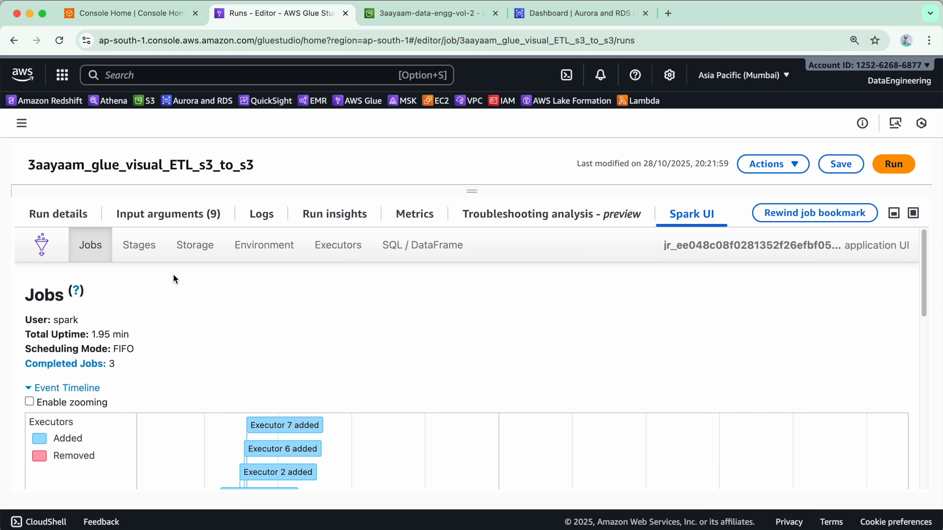
# Step: Look through the stages, storage, environment, executors and SQL / DataFrame pages of the failed run's Spark UI
pyautogui.click(139, 245)
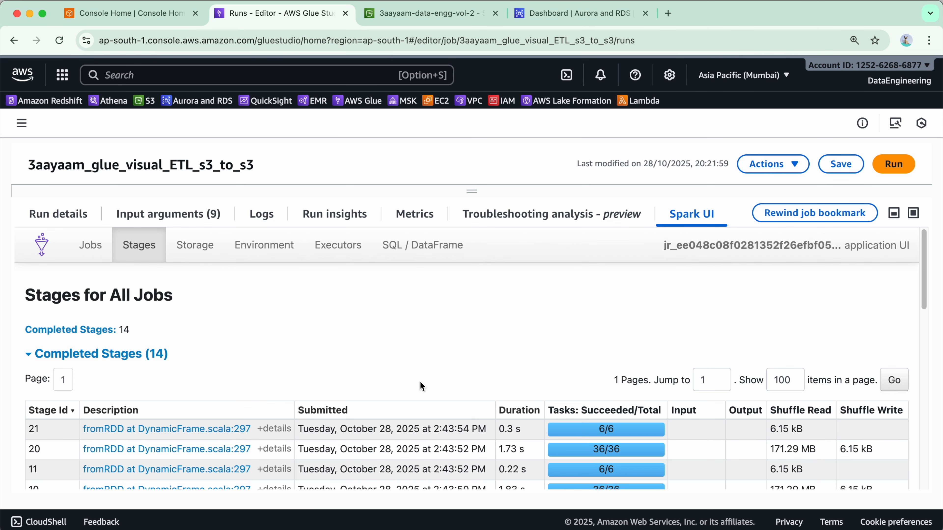
pyautogui.click(212, 244)
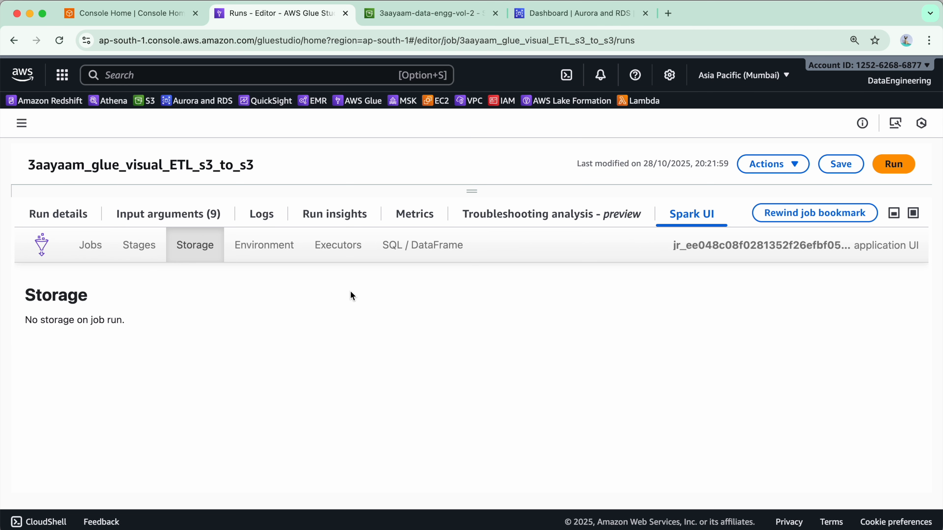
pyautogui.click(259, 249)
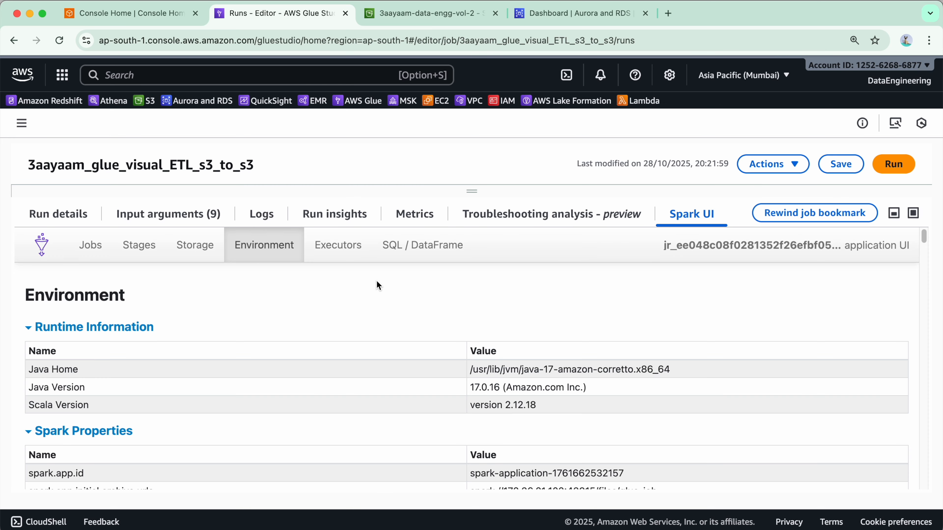
pyautogui.click(340, 250)
pyautogui.scroll(-1, 457, 387)
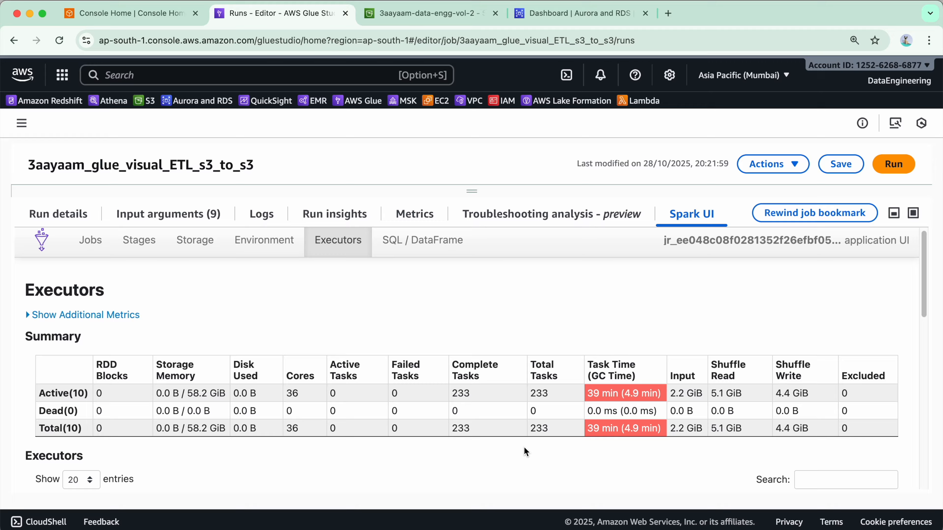
pyautogui.scroll(1, 425, 263)
pyautogui.click(423, 242)
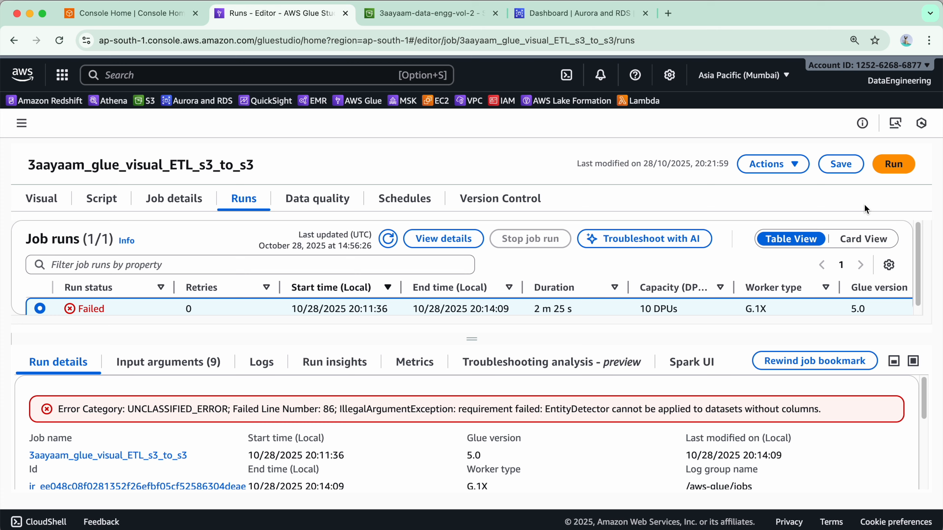
# Step: Run the Glue job again, and view the newest run's duration and its run details in an enlarged pane
pyautogui.click(893, 163)
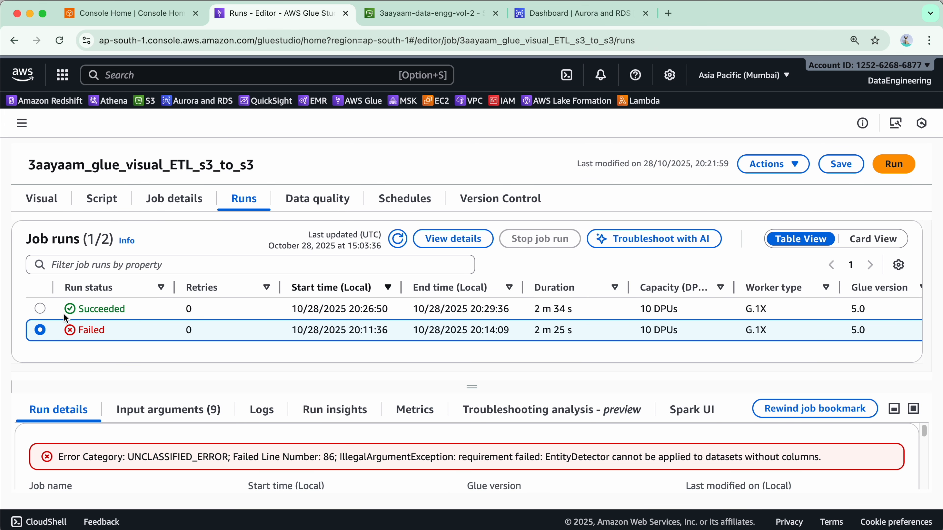
pyautogui.click(40, 310)
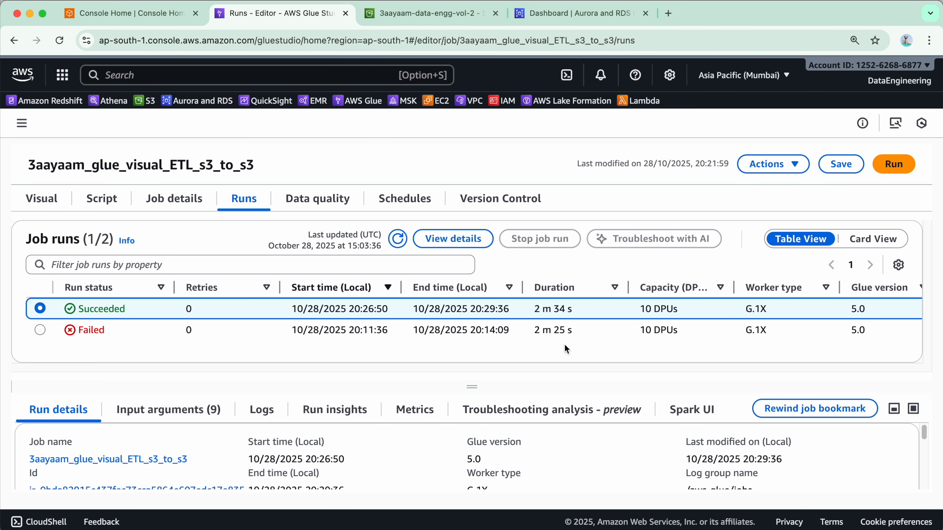
pyautogui.moveTo(529, 310); pyautogui.dragTo(584, 316)
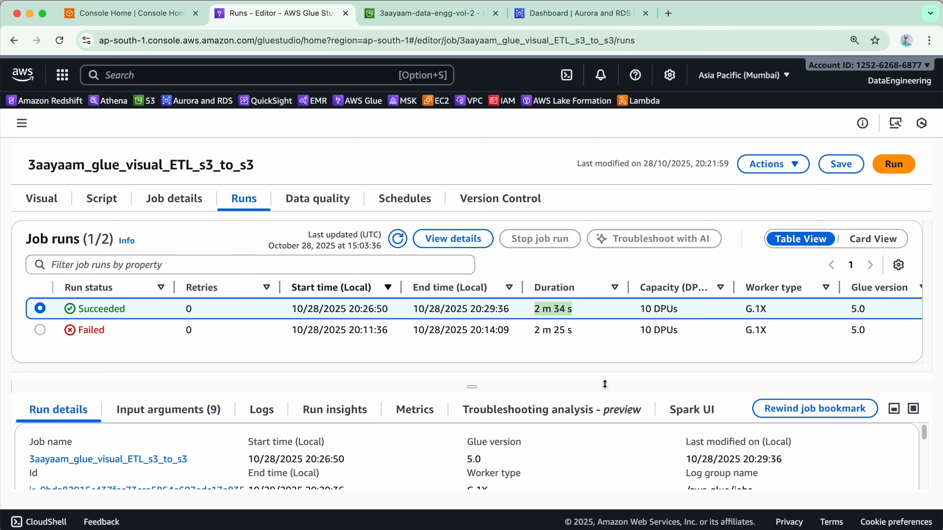
pyautogui.click(913, 409)
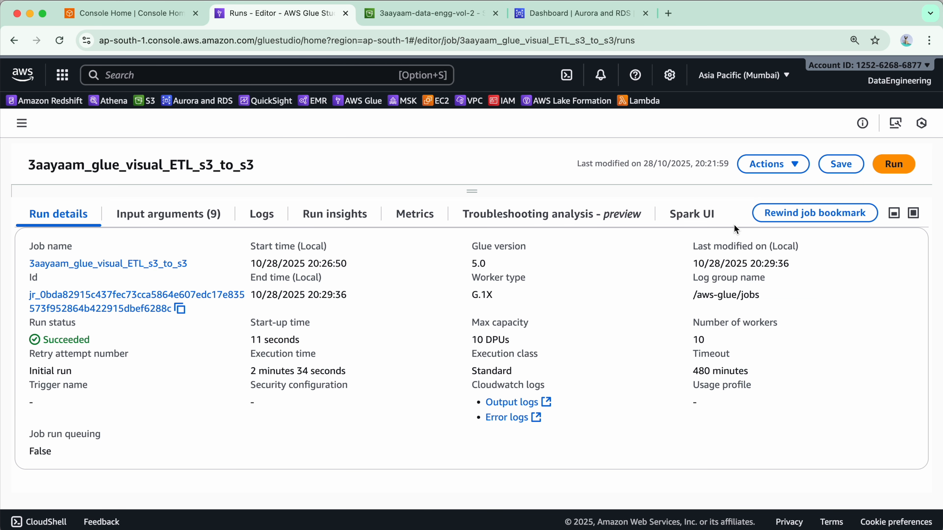
# Step: Open the newest run's Spark UI and compare it with the failed run's, ending with the succeeded run selected
pyautogui.click(692, 214)
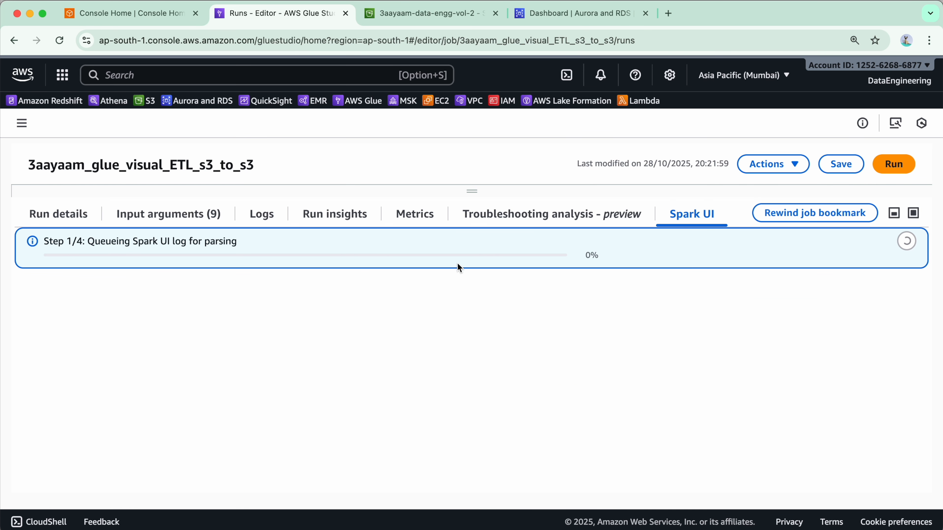
pyautogui.moveTo(471, 191); pyautogui.dragTo(466, 260)
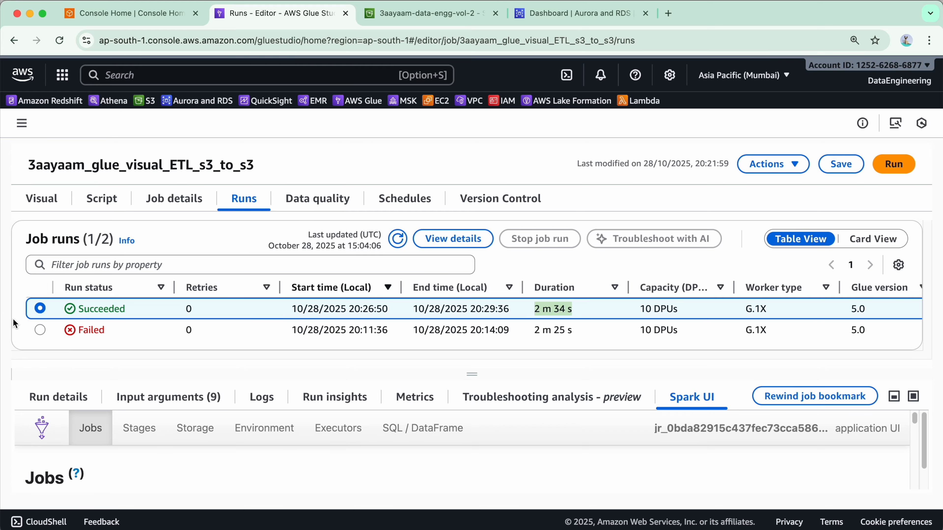
pyautogui.click(41, 330)
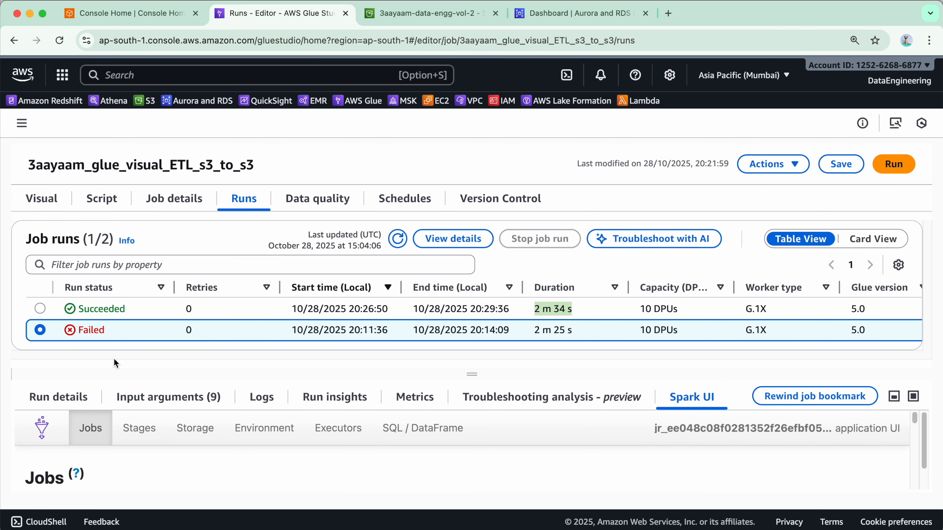
pyautogui.click(42, 308)
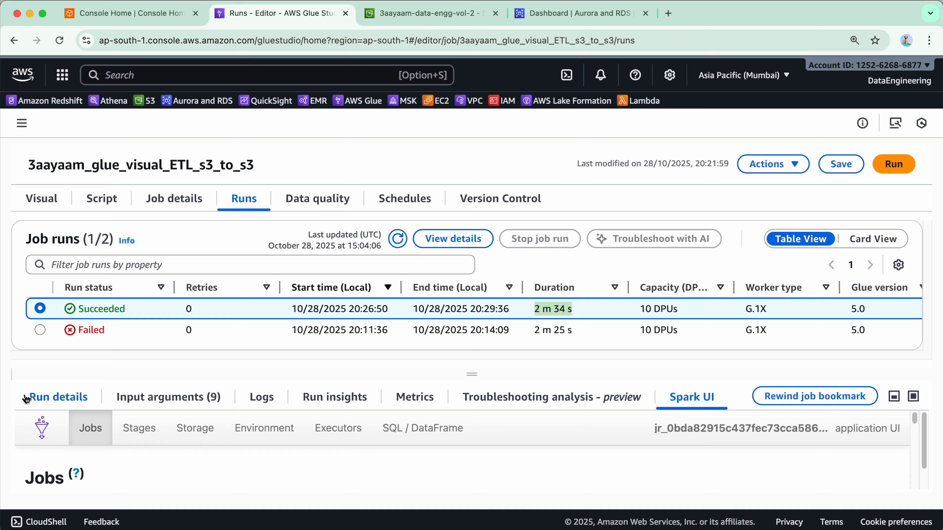
# Step: Review the succeeded run's completed Spark jobs in an enlarged pane, and return to the list of job runs
pyautogui.moveTo(472, 374); pyautogui.dragTo(472, 190)
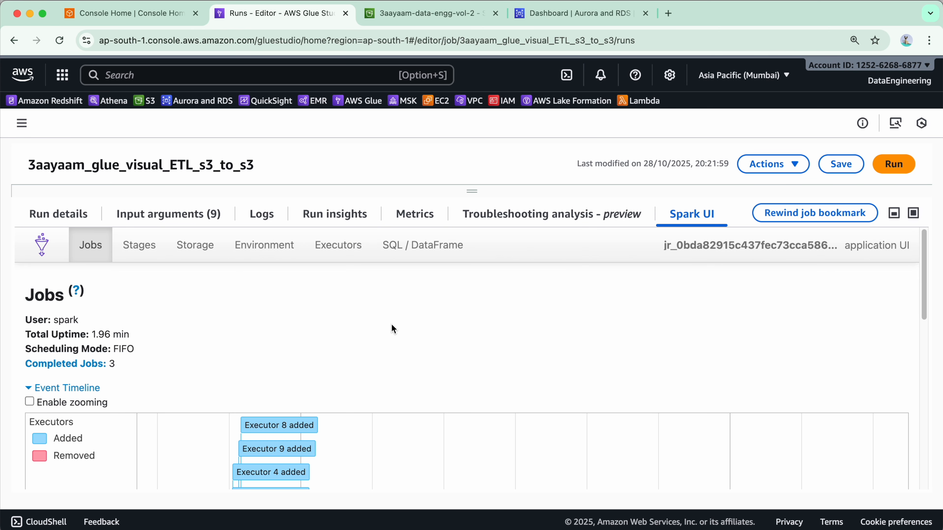
pyautogui.scroll(-10, 392, 325)
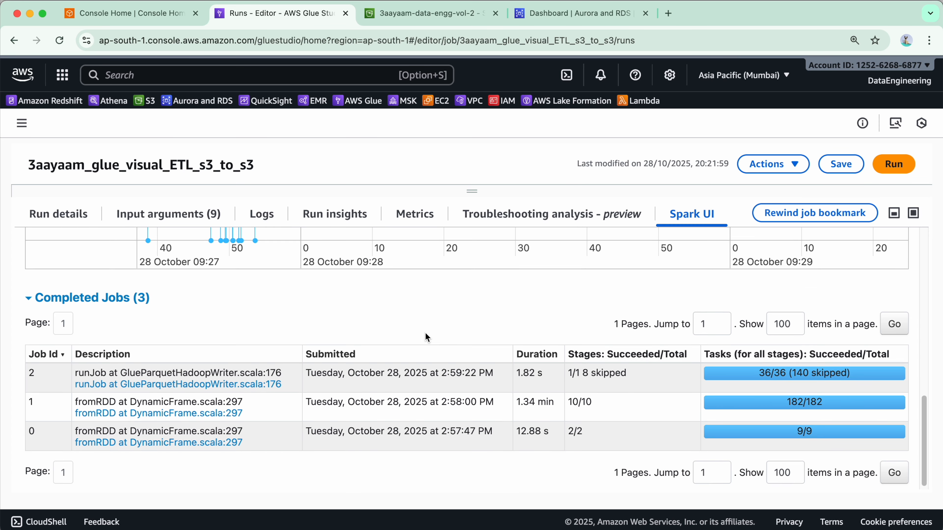
pyautogui.scroll(-1, 427, 336)
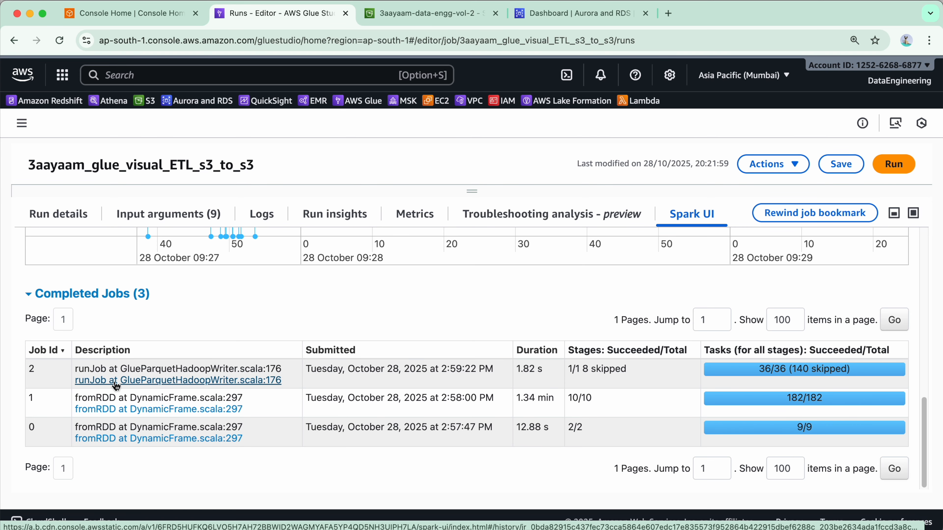
pyautogui.scroll(7, 289, 449)
pyautogui.press('Escape')
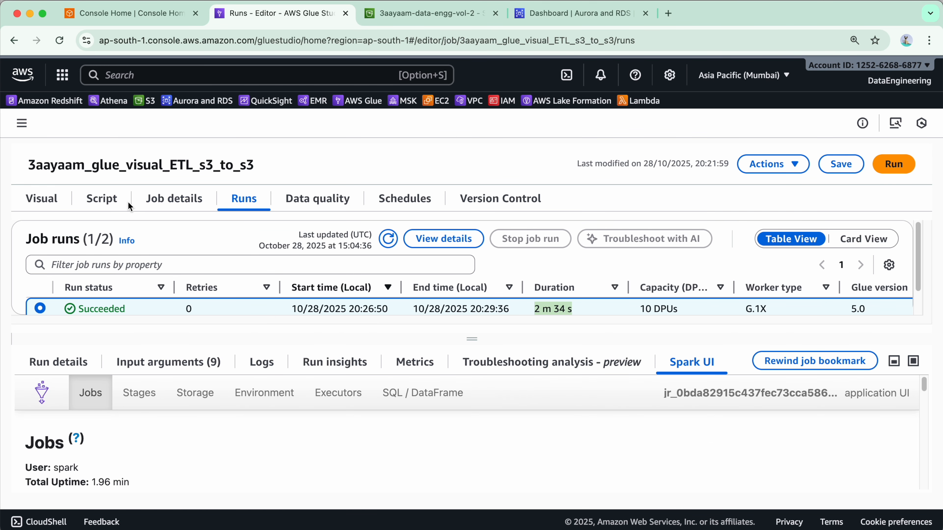
# Step: Check the 3aayaam_glue_output folder in S3 for the job's output files, and return to the job's visual graph in Glue
pyautogui.click(41, 198)
pyautogui.click(423, 13)
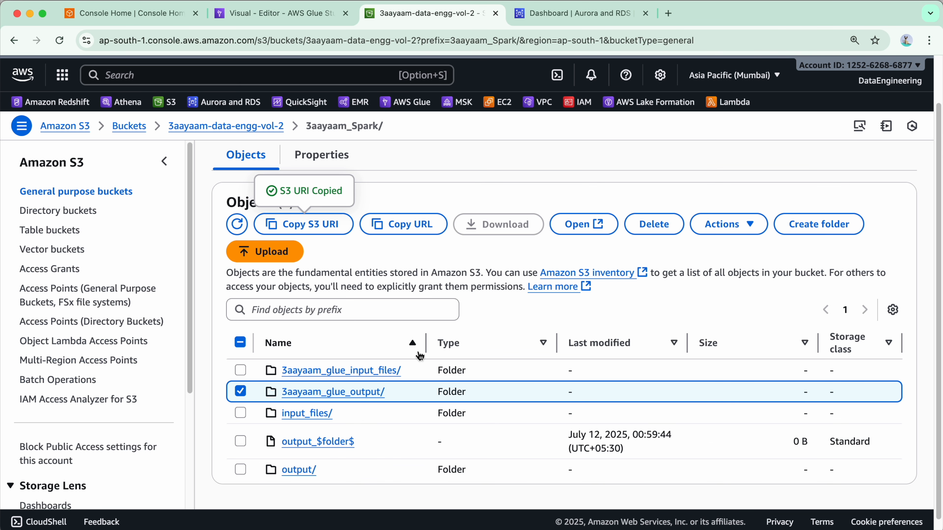
pyautogui.click(343, 397)
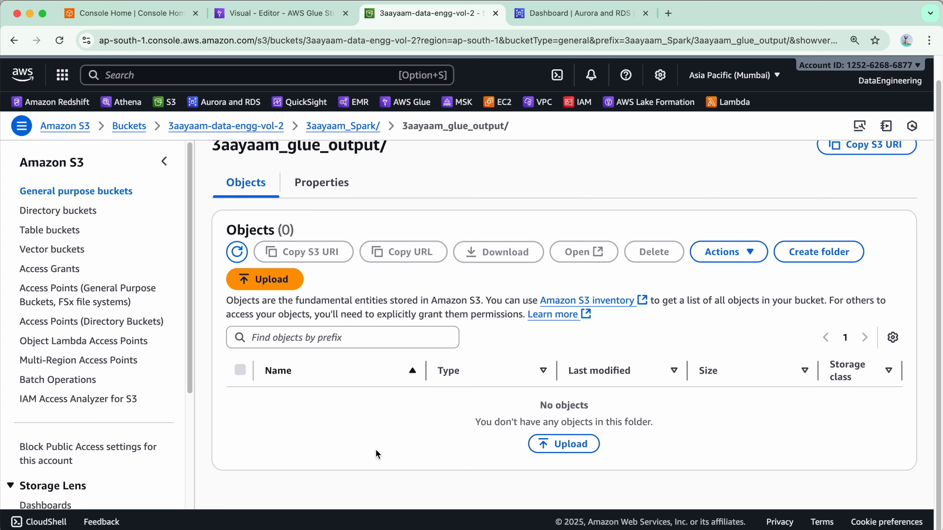
pyautogui.click(236, 252)
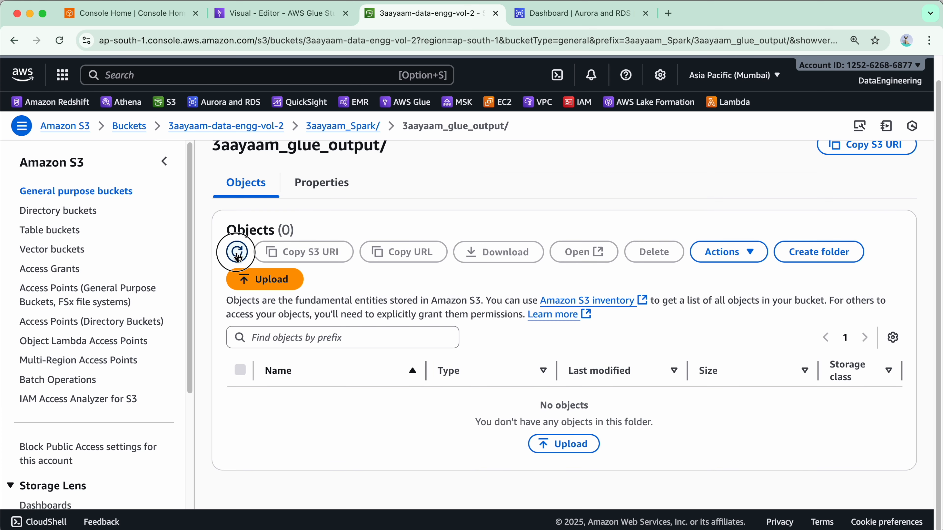
pyautogui.scroll(1, 282, 197)
pyautogui.click(334, 126)
pyautogui.scroll(-2, 487, 402)
pyautogui.click(371, 380)
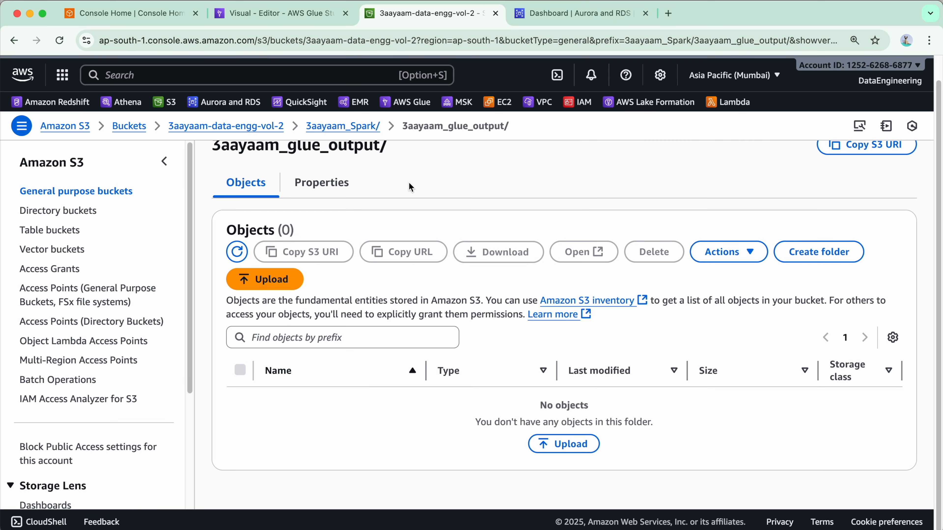
pyautogui.click(282, 13)
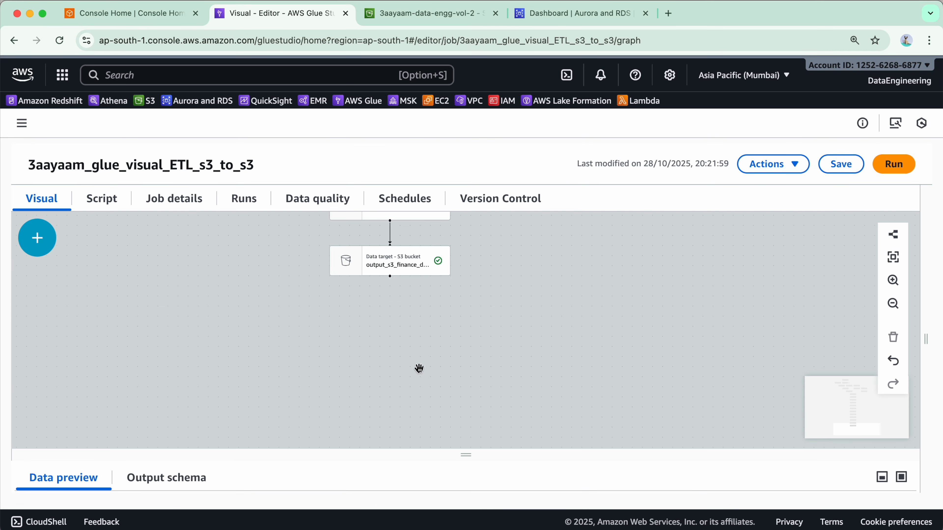
# Step: Review the chain of Rename Field transforms above the data target in the 3aayaam_glue_visual_ETL_s3_to_s3 job graph
pyautogui.scroll(5, 402, 270)
pyautogui.moveTo(272, 180); pyautogui.dragTo(17, 167)
pyautogui.scroll(-4, 448, 274)
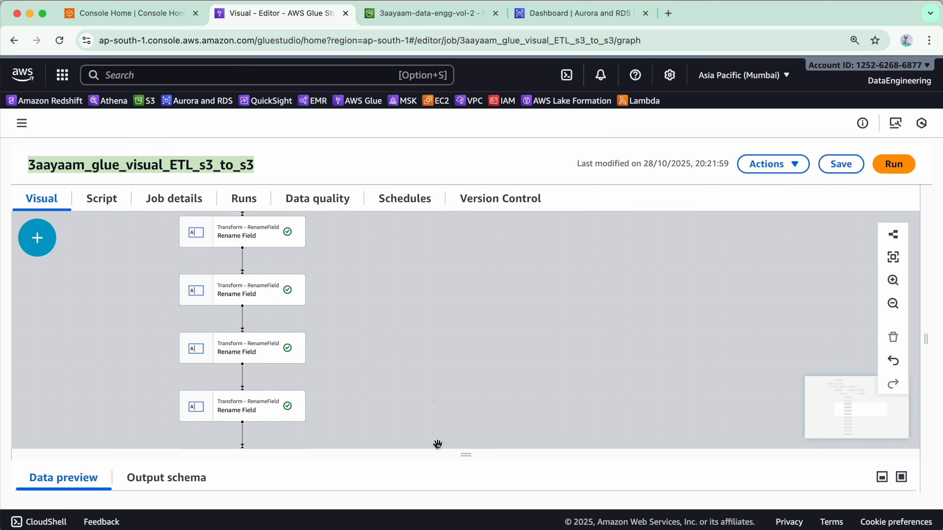
pyautogui.scroll(10, 448, 316)
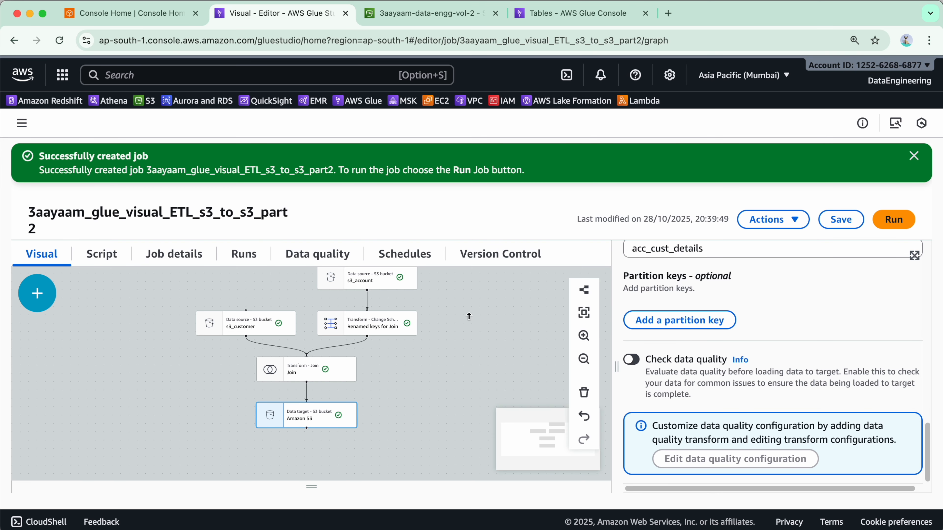
# Step: Add a Drop Fields transform under the Join node in the 3aayaam_glue_visual_ETL_s3_to_s3_part2 graph
pyautogui.scroll(2, 427, 370)
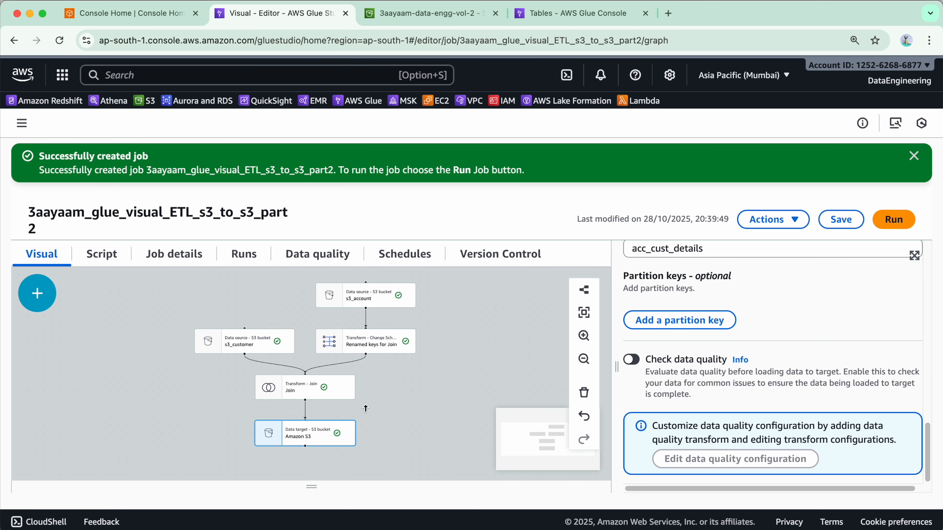
pyautogui.click(318, 441)
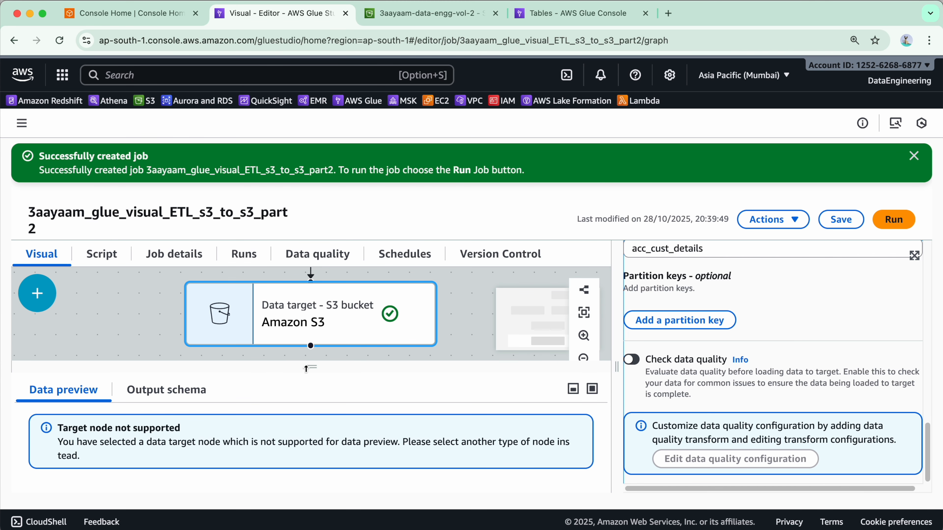
pyautogui.moveTo(301, 370); pyautogui.dragTo(302, 486)
pyautogui.click(38, 293)
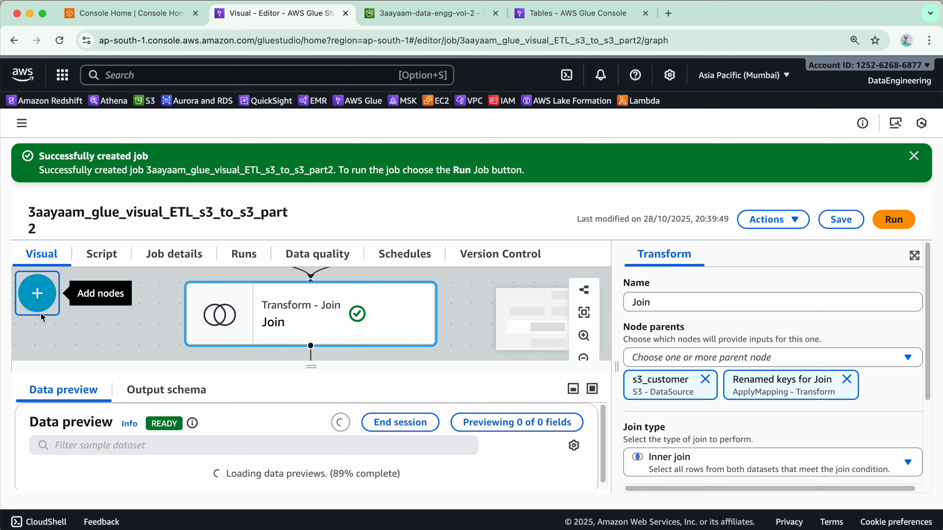
pyautogui.click(38, 291)
pyautogui.click(131, 350)
pyautogui.scroll(-6, 123, 389)
pyautogui.click(82, 390)
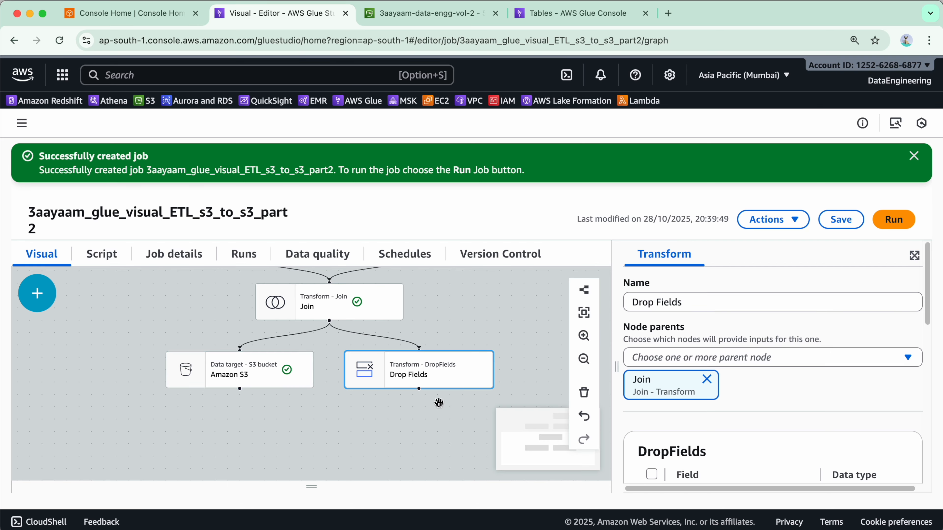
# Step: Replace Join with Drop Fields as the parent of the Amazon S3 target node, and save the job
pyautogui.click(278, 386)
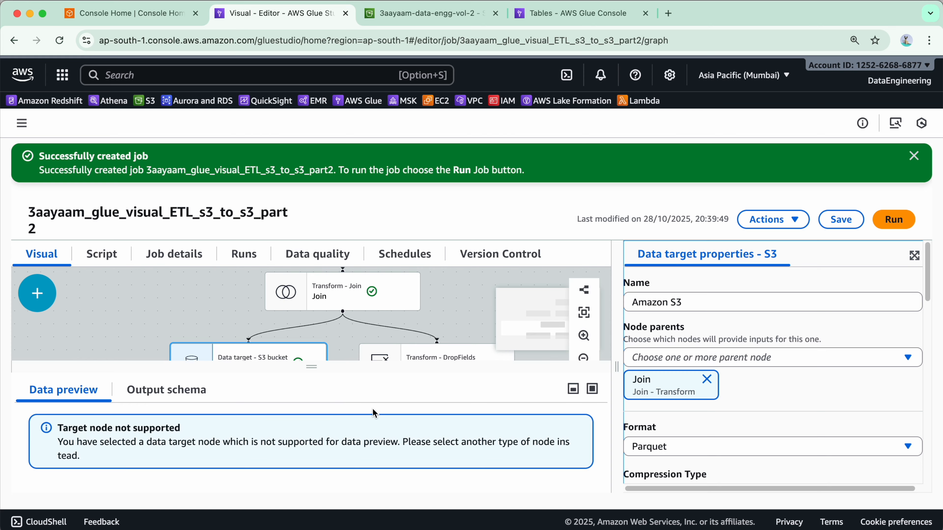
pyautogui.click(705, 385)
pyautogui.click(768, 363)
pyautogui.scroll(-3, 779, 442)
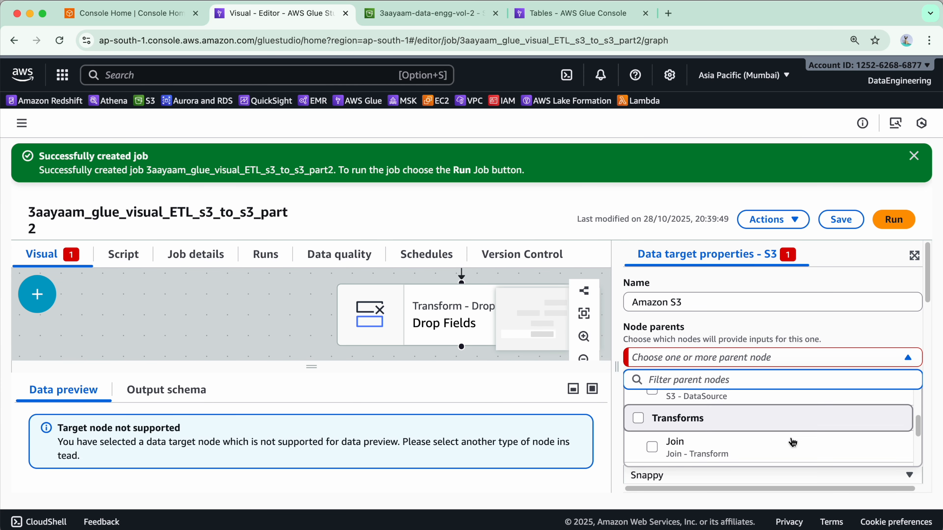
pyautogui.scroll(-2, 792, 443)
pyautogui.click(768, 423)
pyautogui.click(841, 219)
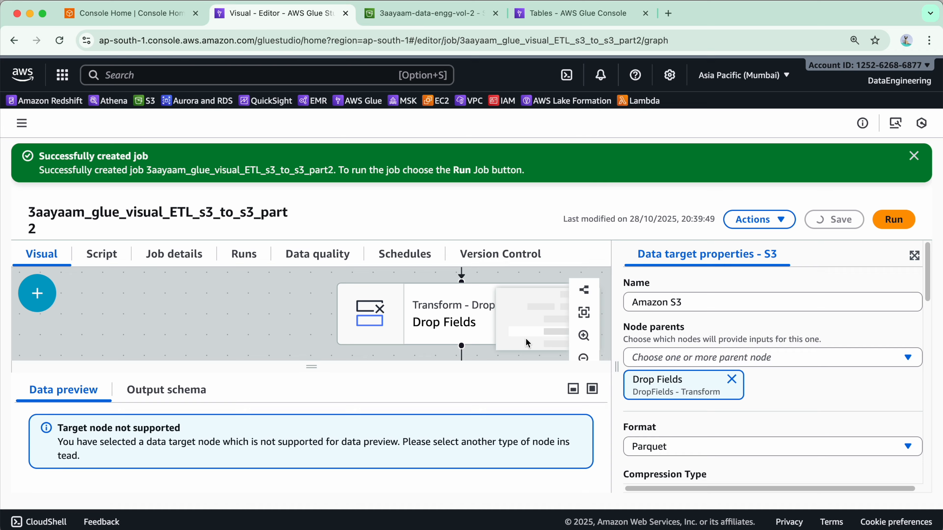
# Step: Mark right_customer_id and right_currency_code for removal in the Drop Fields node, and save the job
pyautogui.click(445, 316)
pyautogui.scroll(-5, 823, 366)
pyautogui.scroll(-2, 828, 370)
pyautogui.scroll(6, 826, 379)
pyautogui.scroll(-5, 784, 376)
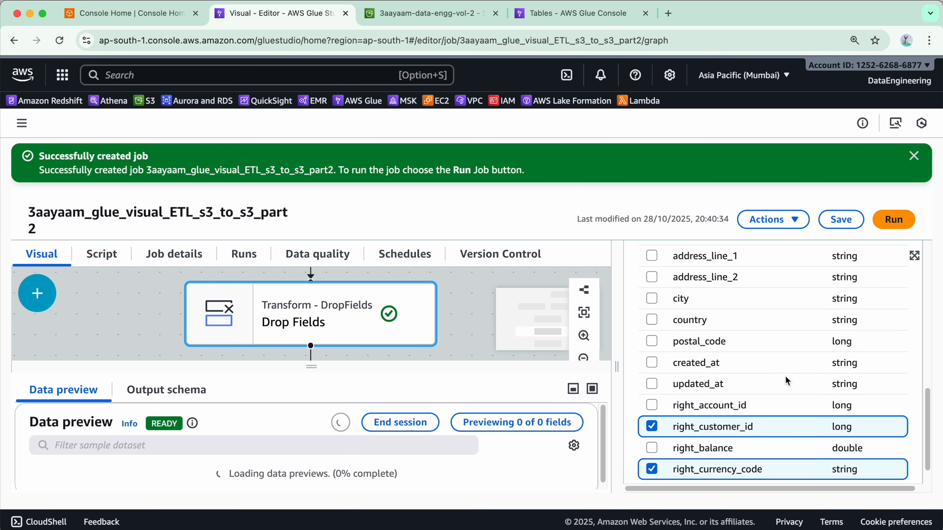
pyautogui.click(841, 219)
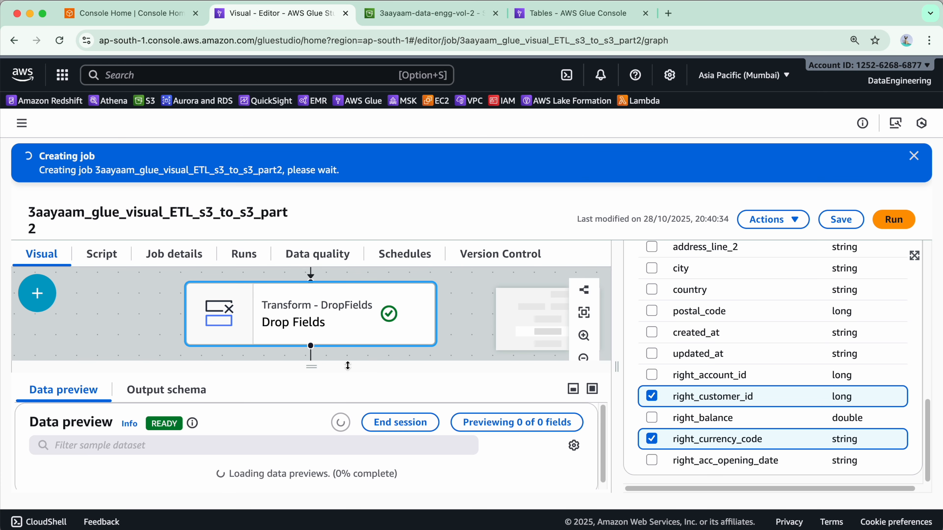
# Step: Add a Rename Field node under Drop Fields that renames right_account_id to acc_id, and attach a second Rename Field node beneath it
pyautogui.moveTo(316, 368); pyautogui.dragTo(299, 489)
pyautogui.scroll(-3, 354, 417)
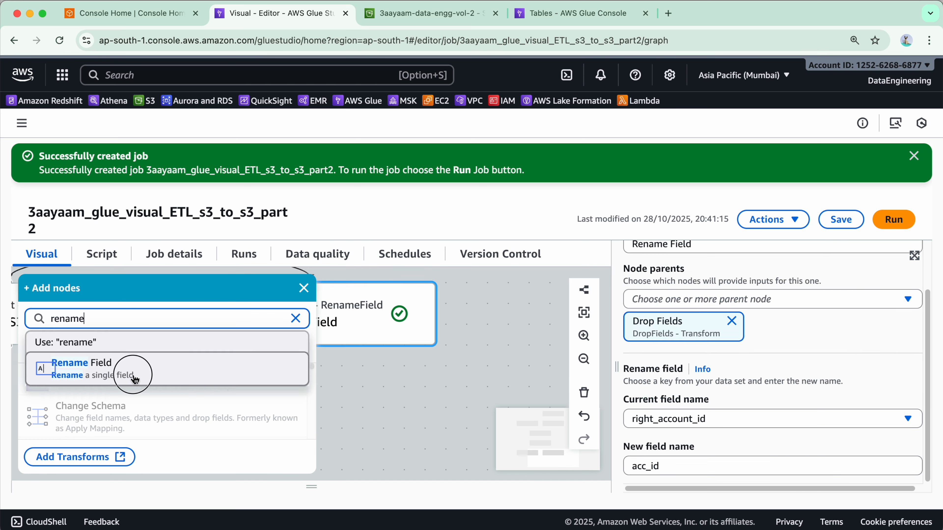
pyautogui.click(128, 377)
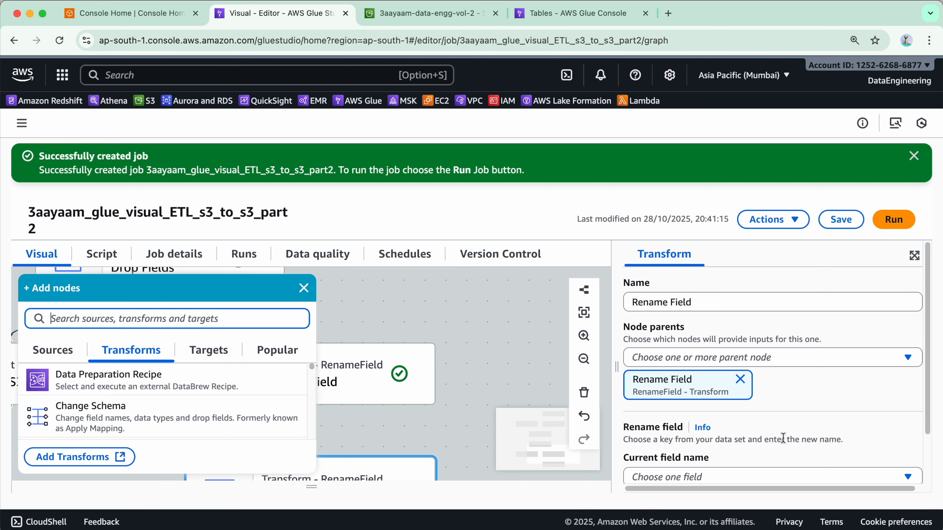
pyautogui.scroll(-3, 782, 428)
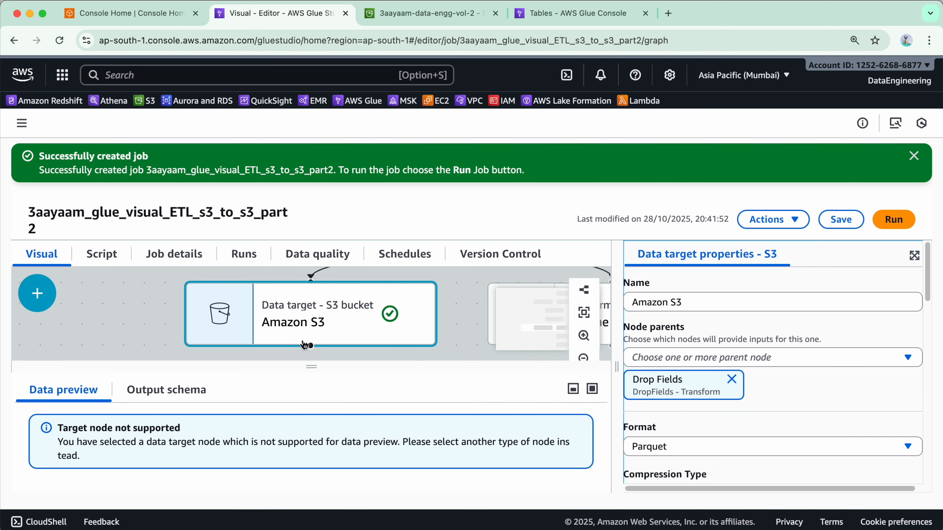
# Step: Name the lowest rename node in the chain Rename Field_3, save the job and dismiss the job notification
pyautogui.moveTo(469, 344); pyautogui.dragTo(386, 311)
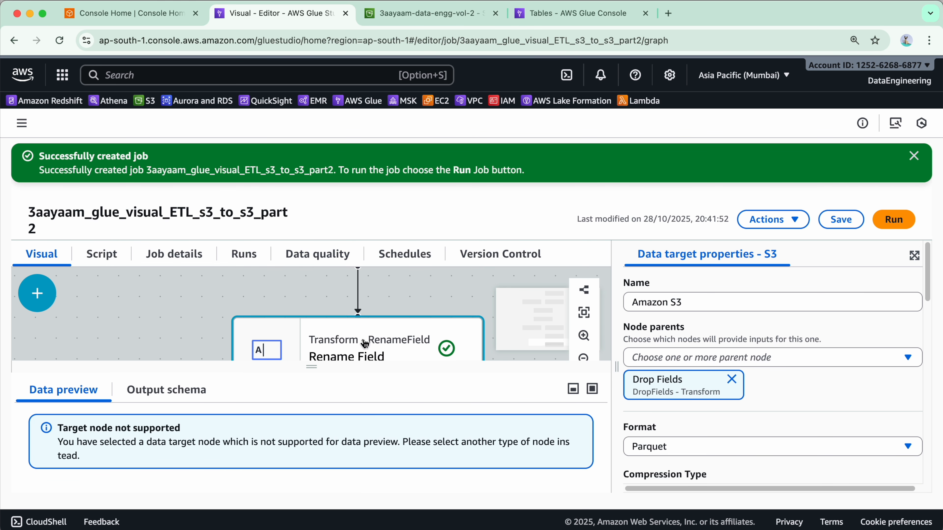
pyautogui.click(394, 353)
pyautogui.click(700, 305)
pyautogui.write('_3')
pyautogui.click(842, 220)
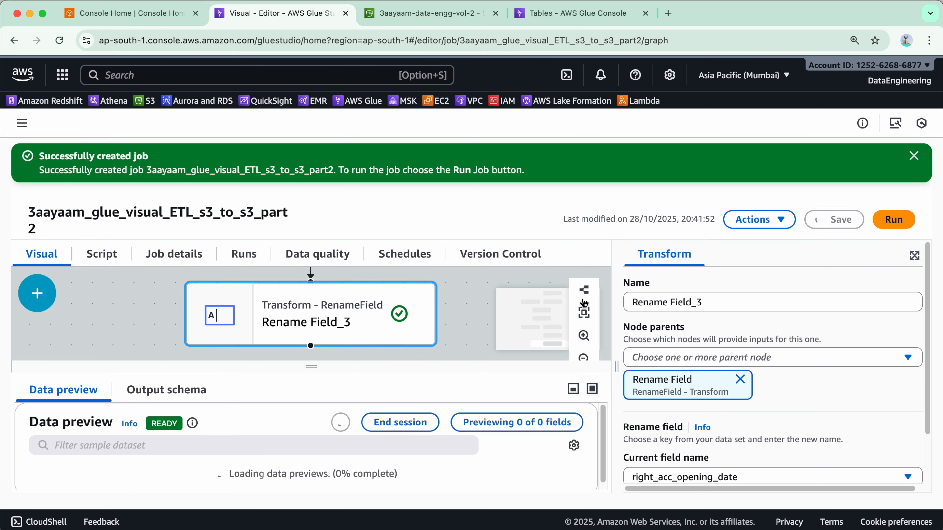
pyautogui.click(912, 156)
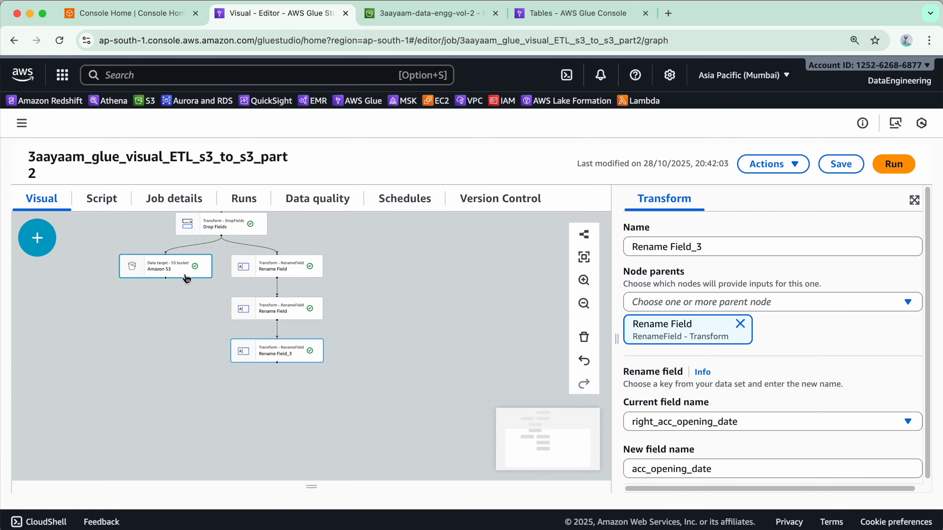
# Step: Set Rename Field_3 as the sole parent of the Amazon S3 target node, and save the job
pyautogui.click(732, 325)
pyautogui.click(742, 302)
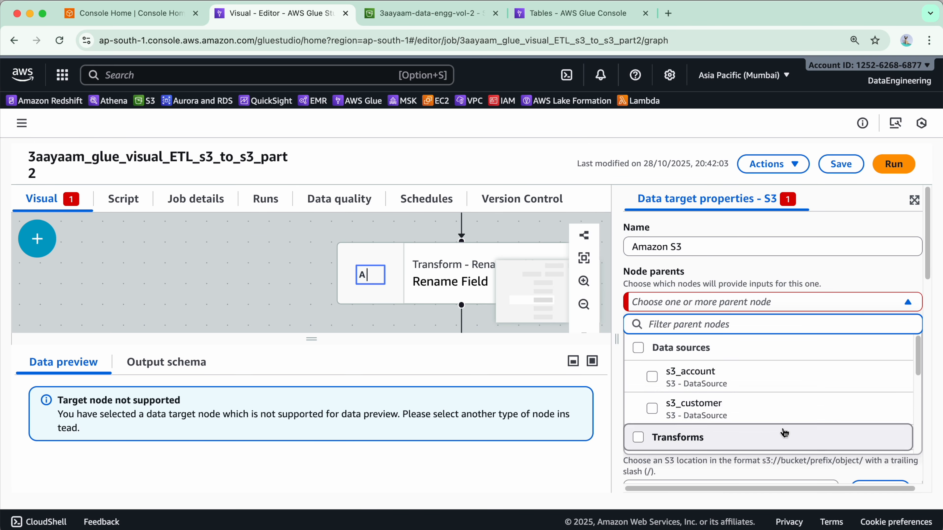
pyautogui.scroll(-5, 783, 409)
pyautogui.click(780, 409)
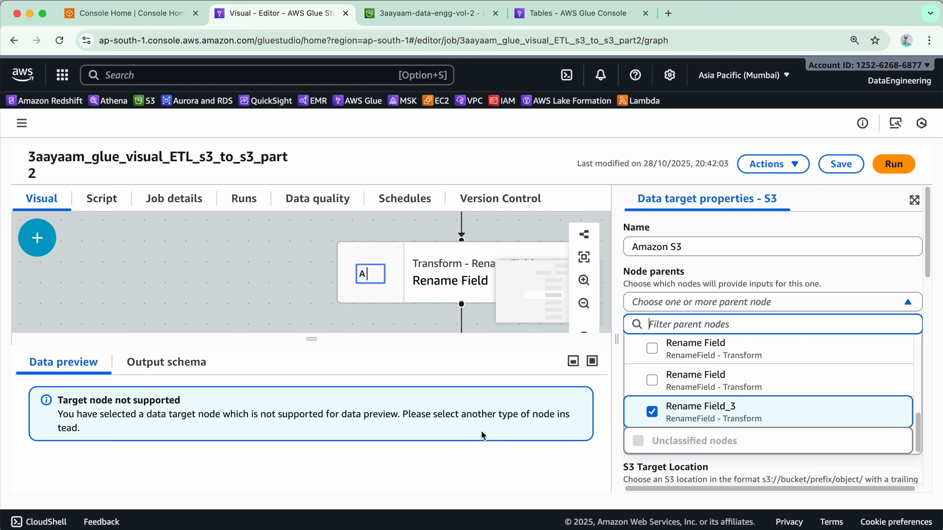
pyautogui.click(841, 163)
pyautogui.moveTo(319, 355); pyautogui.dragTo(311, 486)
# Step: Review the Amazon S3 target's format, compression, target location and Data Catalog table name
pyautogui.scroll(-5, 772, 372)
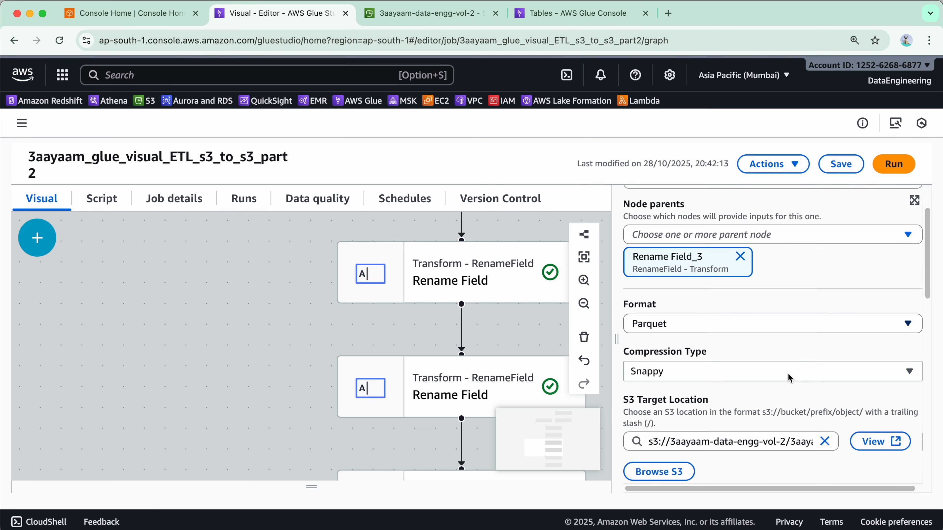
pyautogui.scroll(-3, 512, 405)
pyautogui.click(467, 453)
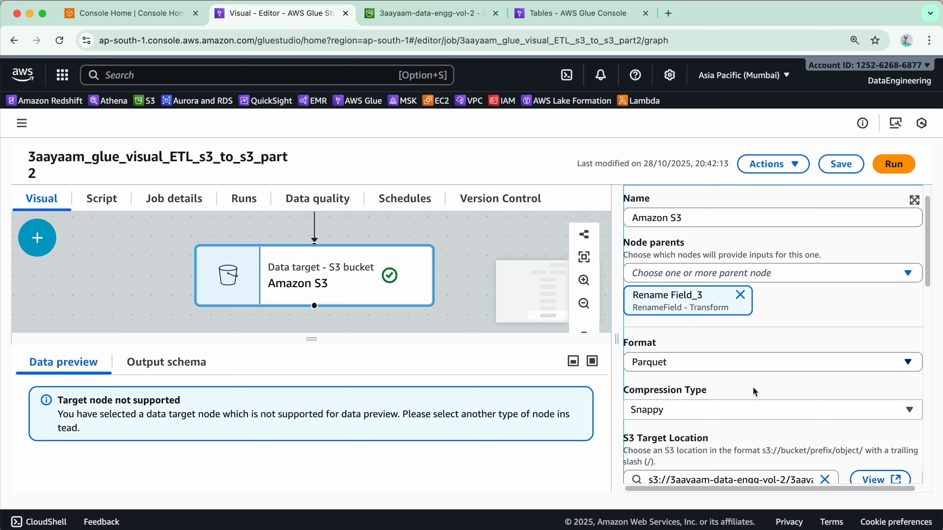
pyautogui.scroll(-5, 764, 393)
pyautogui.scroll(1, 738, 386)
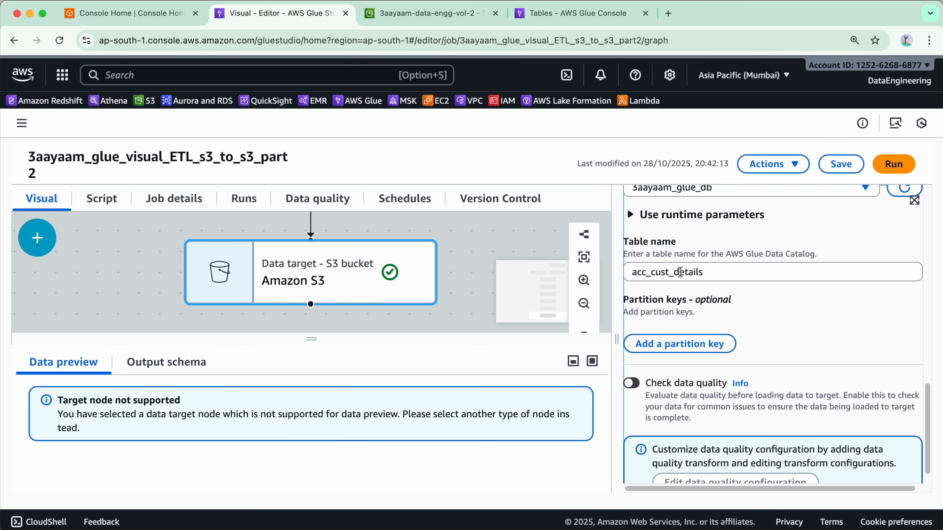
pyautogui.rightClick(679, 272)
pyautogui.click(557, 393)
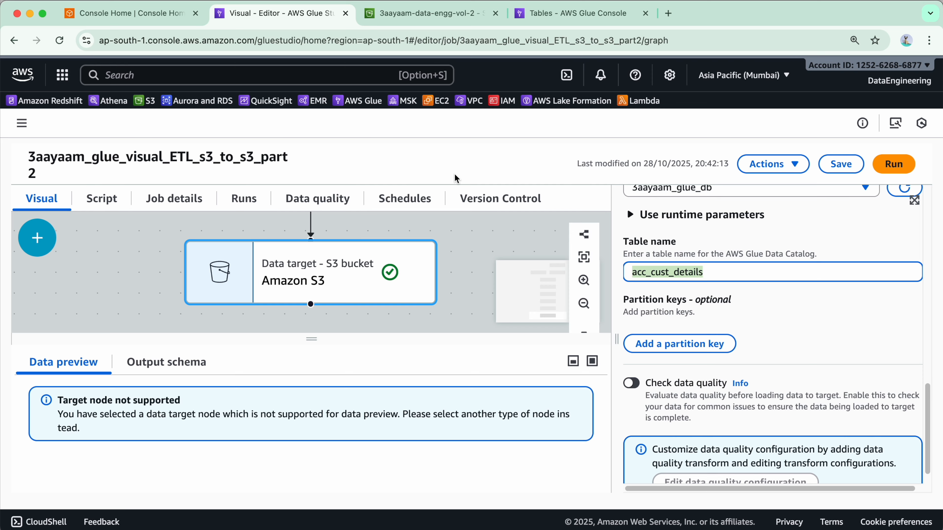
# Step: Widen the Location column in the Glue Data Catalog tables list and open the S3 location of finance_analyzed_data
pyautogui.click(558, 15)
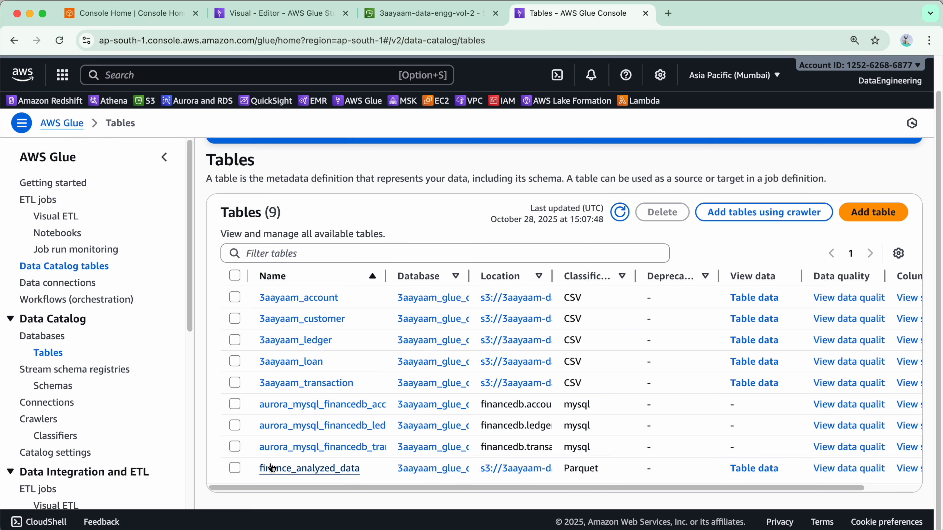
pyautogui.moveTo(555, 276); pyautogui.dragTo(898, 328)
pyautogui.moveTo(610, 487); pyautogui.dragTo(720, 482)
pyautogui.click(658, 469)
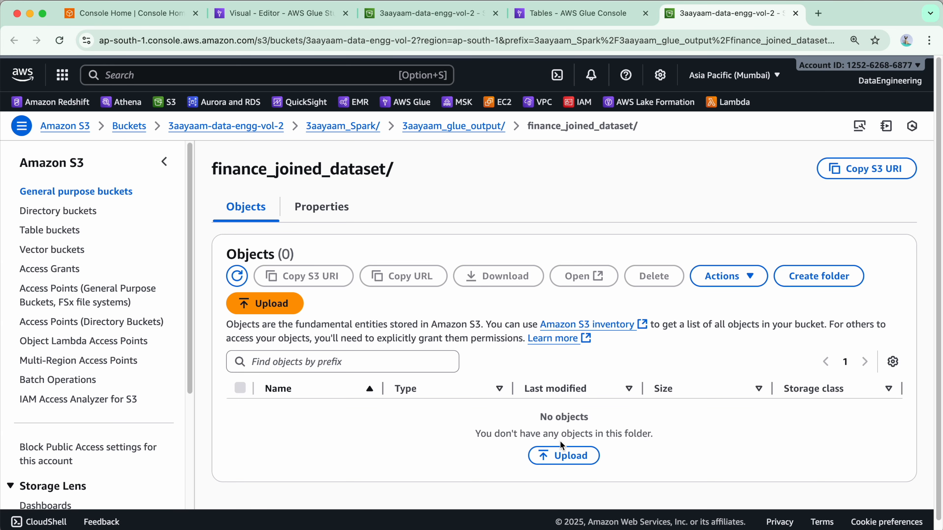
# Step: Check the parent folder 3aayaam_glue_output for existing objects, close that S3 page and return to the job's visual editor
pyautogui.click(482, 127)
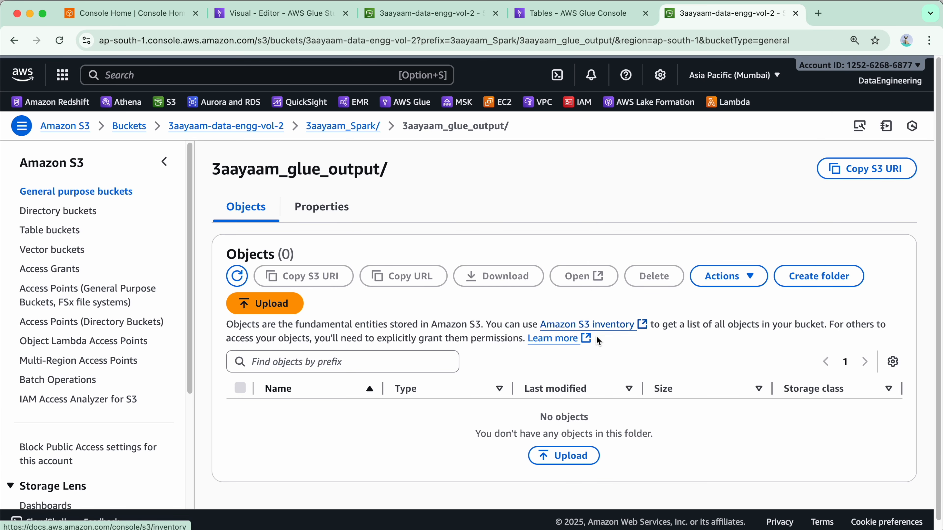
pyautogui.click(802, 14)
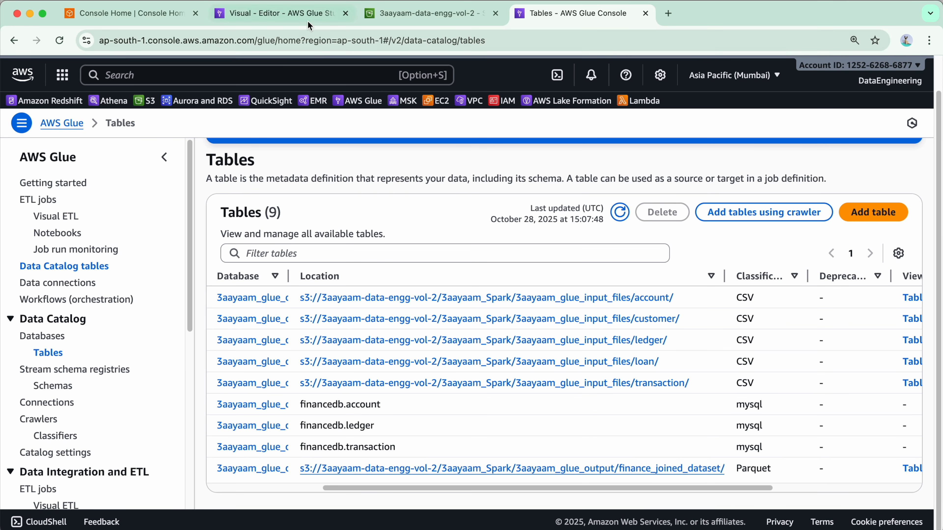
pyautogui.click(296, 14)
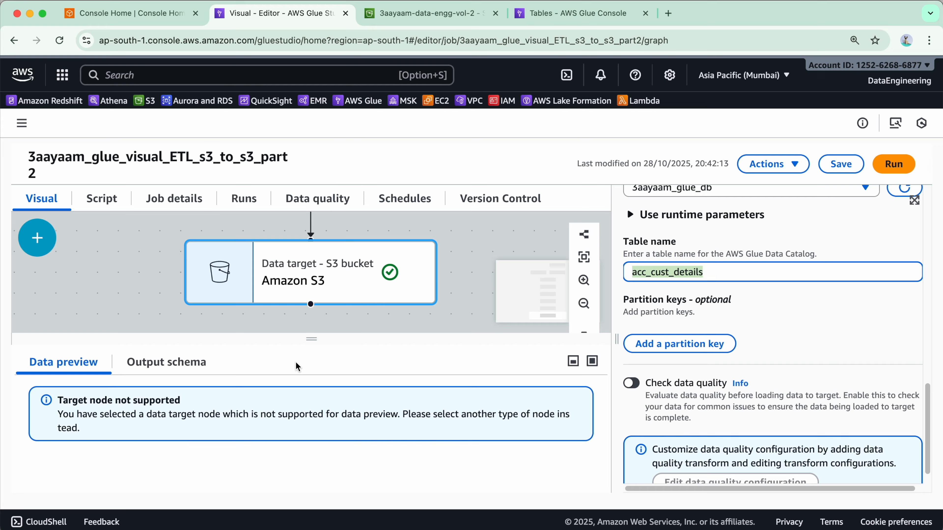
# Step: Review the complete part2 graph from the s3_account and s3_customer sources down to the Amazon S3 target
pyautogui.moveTo(297, 338); pyautogui.dragTo(298, 488)
pyautogui.scroll(10, 384, 396)
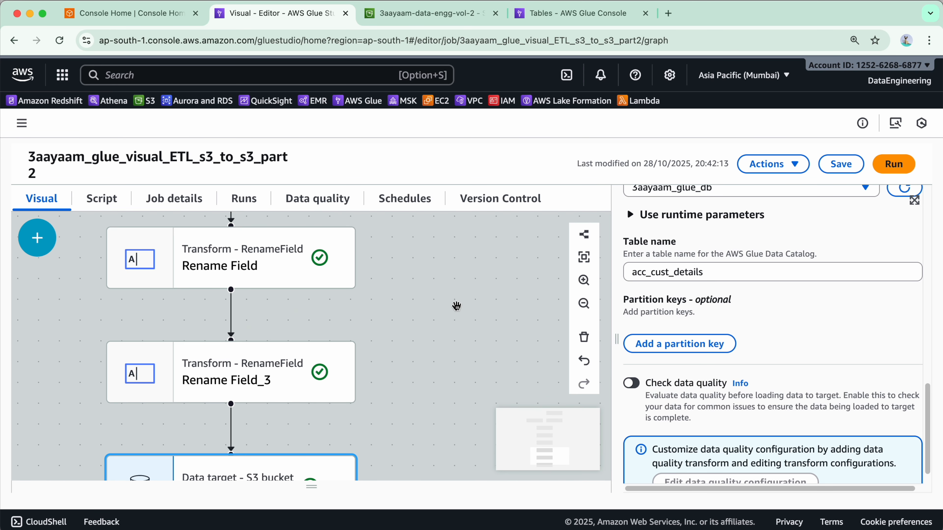
pyautogui.scroll(-5, 459, 303)
pyautogui.moveTo(499, 320); pyautogui.dragTo(424, 365)
pyautogui.scroll(5, 424, 366)
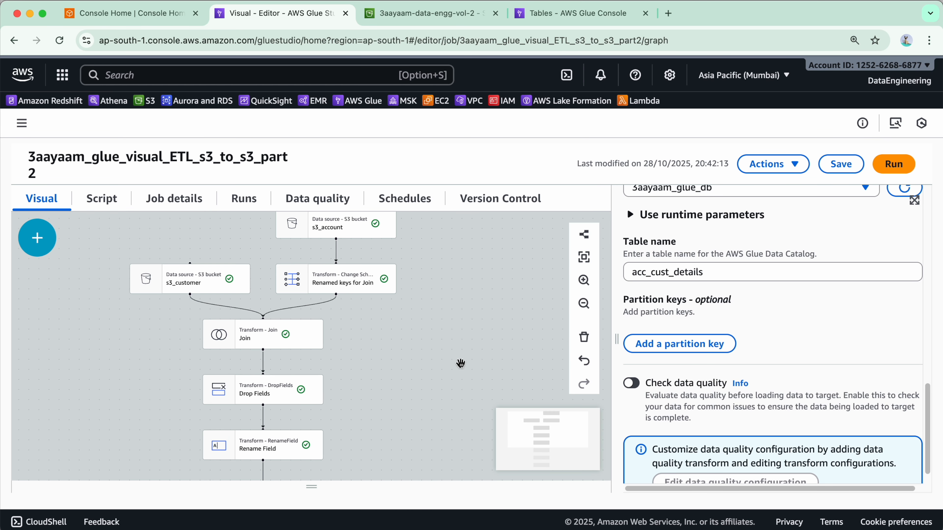
pyautogui.scroll(-5, 464, 261)
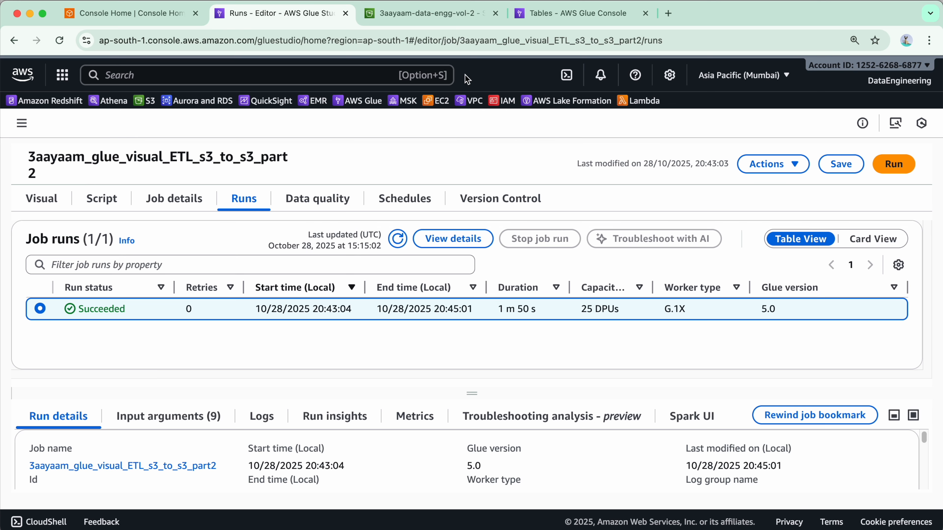
# Step: Open the 3aayaam_glue_output folder in S3 to check for the part2 job's output
pyautogui.click(452, 22)
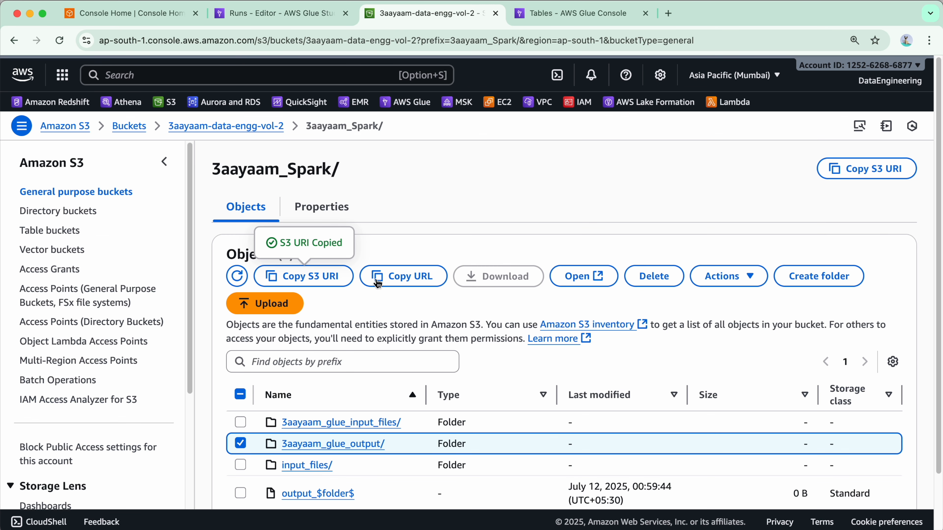
pyautogui.click(356, 444)
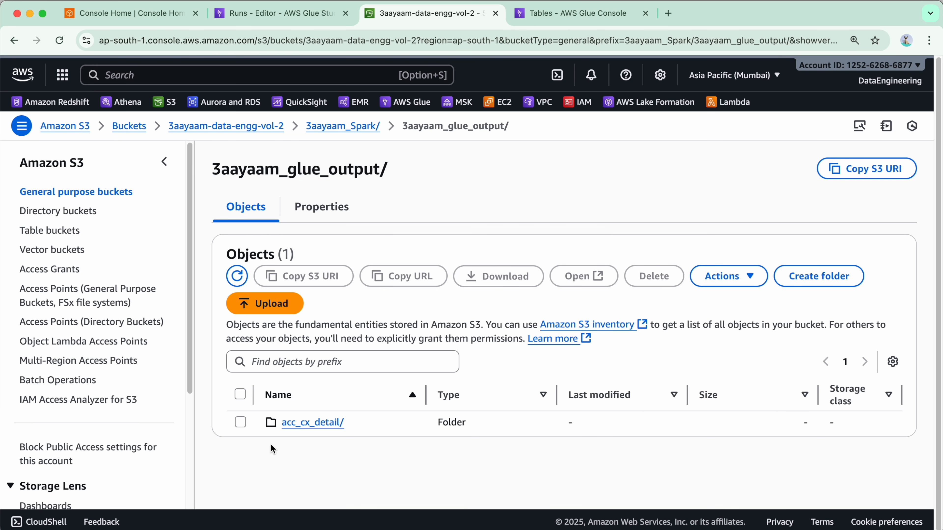